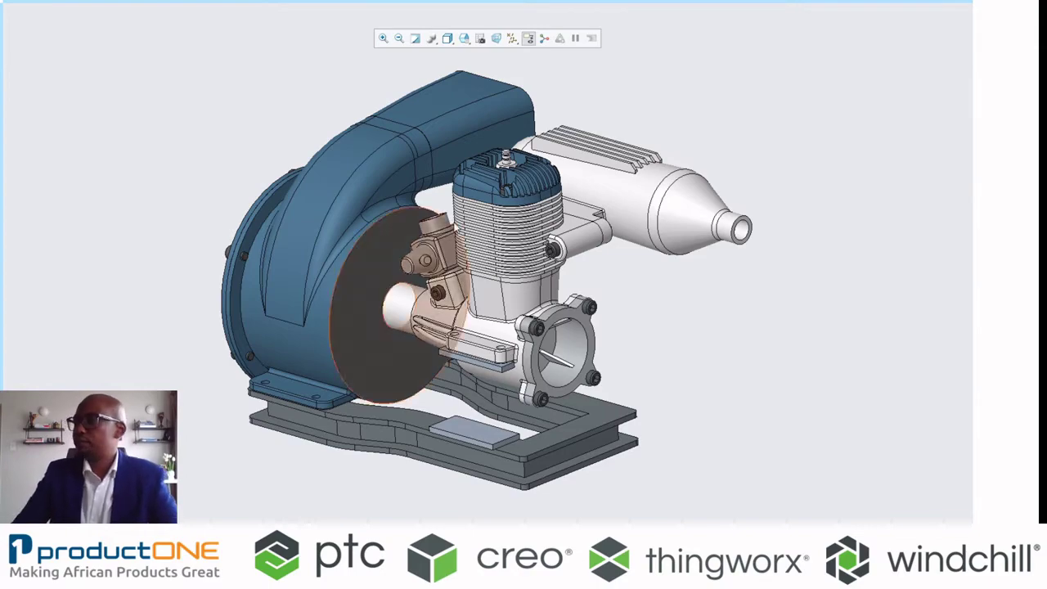
Open the LIVE part with the two mounting plates from the engine assembly in its own window
{"action": "mouse_move", "coordinate": [393, 307]}
{"action": "middle_mouse_down"}
{"action": "mouse_move", "coordinate": [418, 269]}
{"action": "mouse_move", "coordinate": [487, 268]}
{"action": "mouse_move", "coordinate": [489, 239]}
{"action": "mouse_move", "coordinate": [482, 269]}
{"action": "middle_mouse_up"}
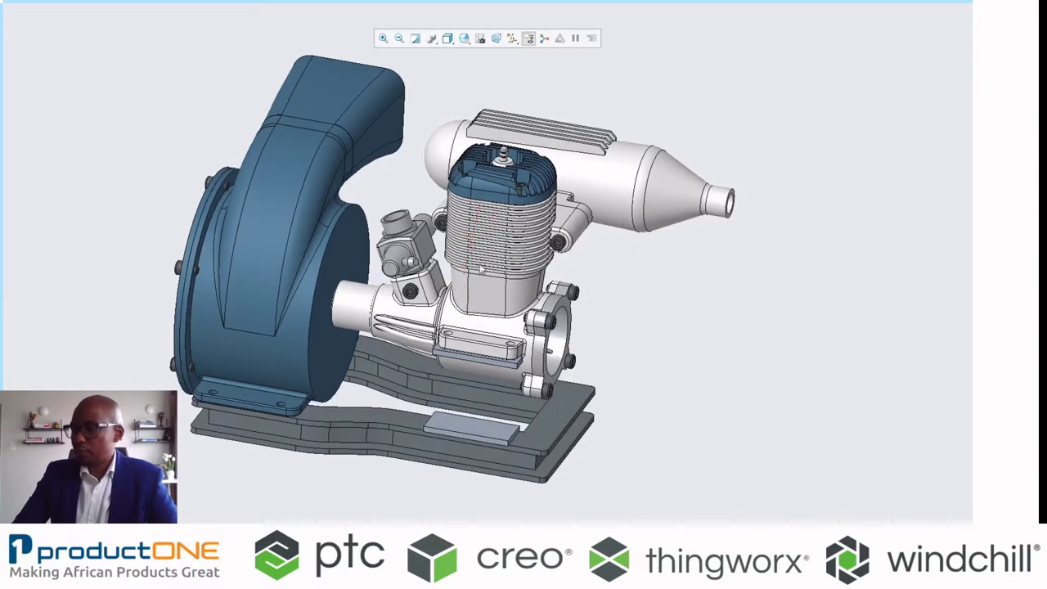
{"action": "left_click", "coordinate": [481, 361]}
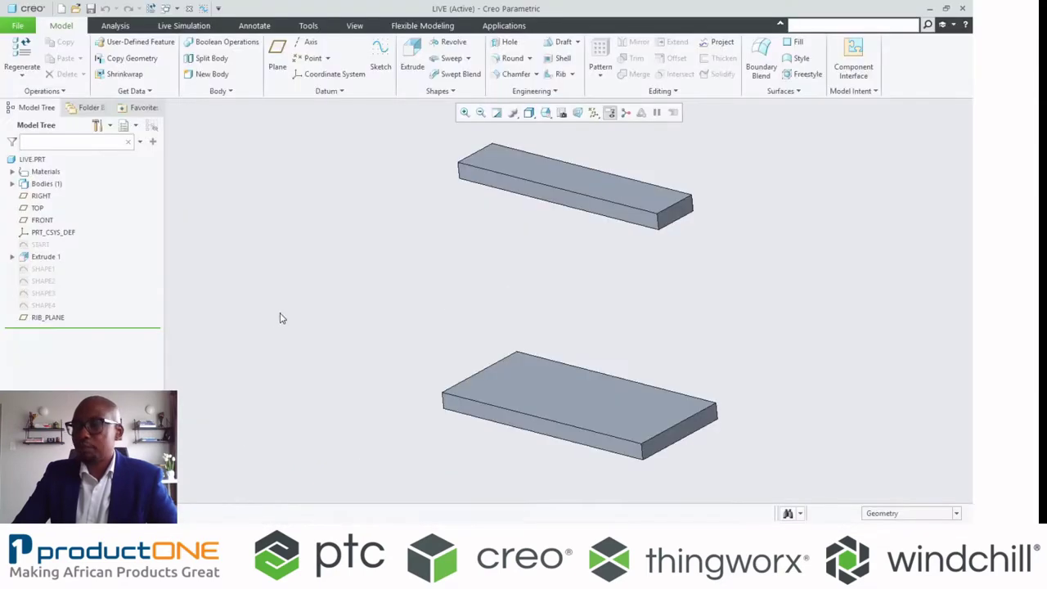
{"action": "mouse_move", "coordinate": [378, 362]}
{"action": "middle_mouse_down"}
{"action": "mouse_move", "coordinate": [386, 327]}
{"action": "mouse_move", "coordinate": [358, 346]}
{"action": "mouse_move", "coordinate": [367, 351]}
{"action": "middle_mouse_up"}
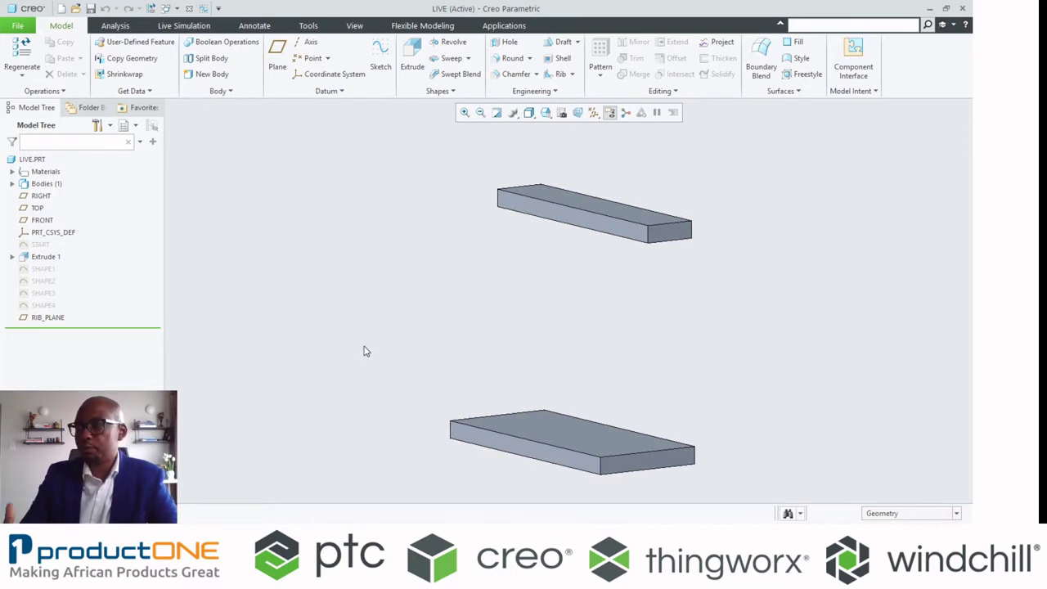
Examine the rib profile sketches SHAPE1, SHAPE2, SHAPE3 and SHAPE4 between the two plates one after another
{"action": "left_click", "coordinate": [39, 270]}
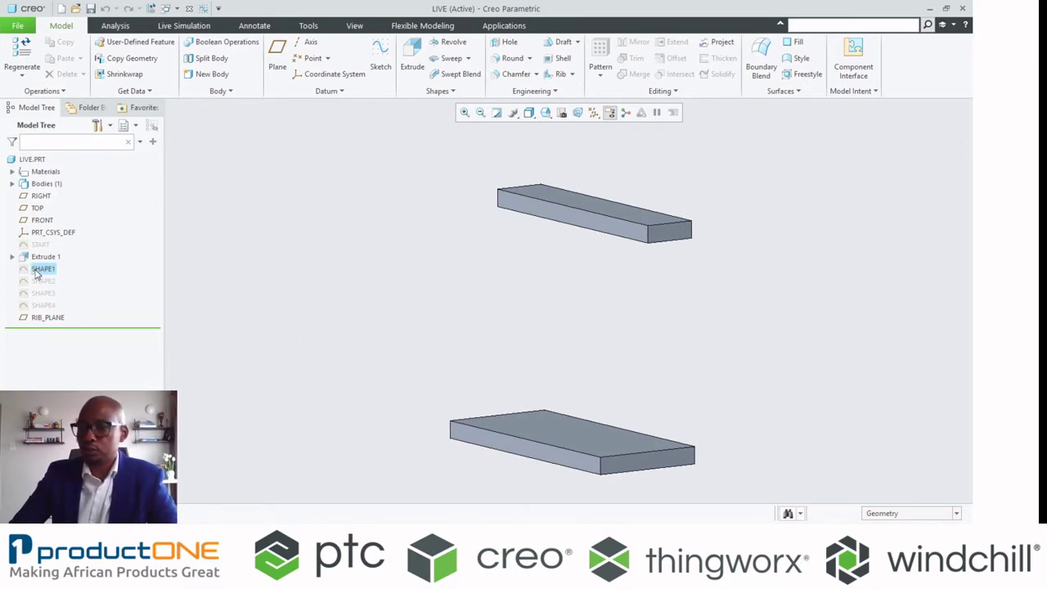
{"action": "left_click", "coordinate": [39, 282]}
{"action": "left_click", "coordinate": [39, 293]}
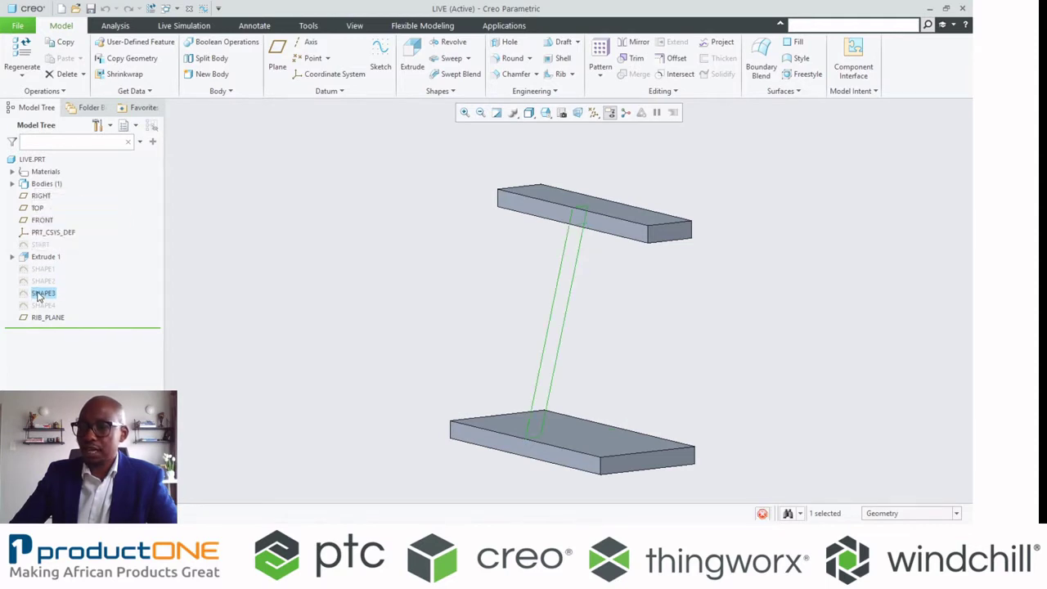
{"action": "left_click", "coordinate": [42, 305]}
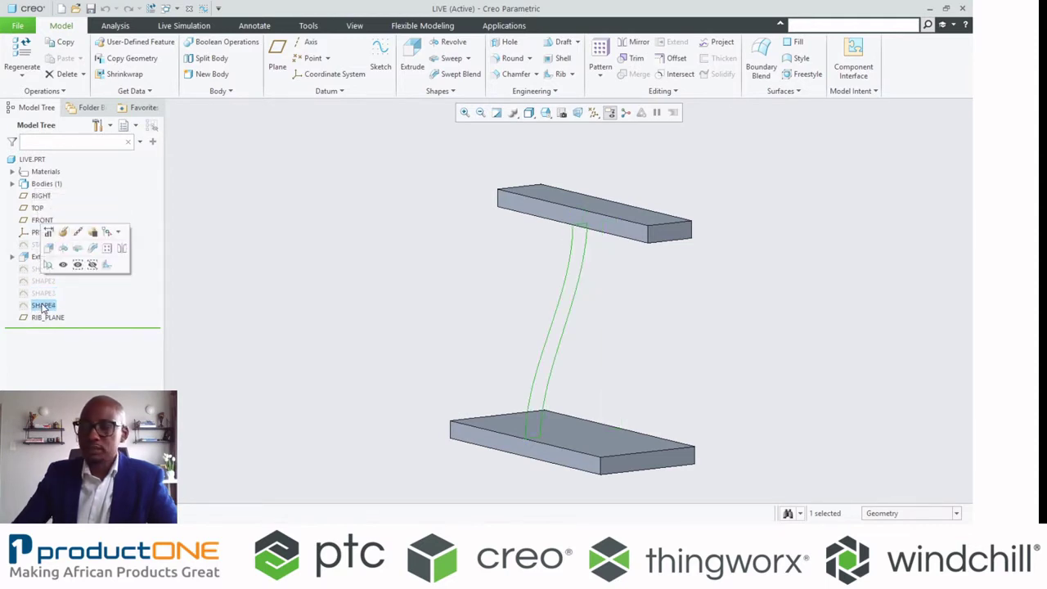
{"action": "left_click", "coordinate": [283, 335]}
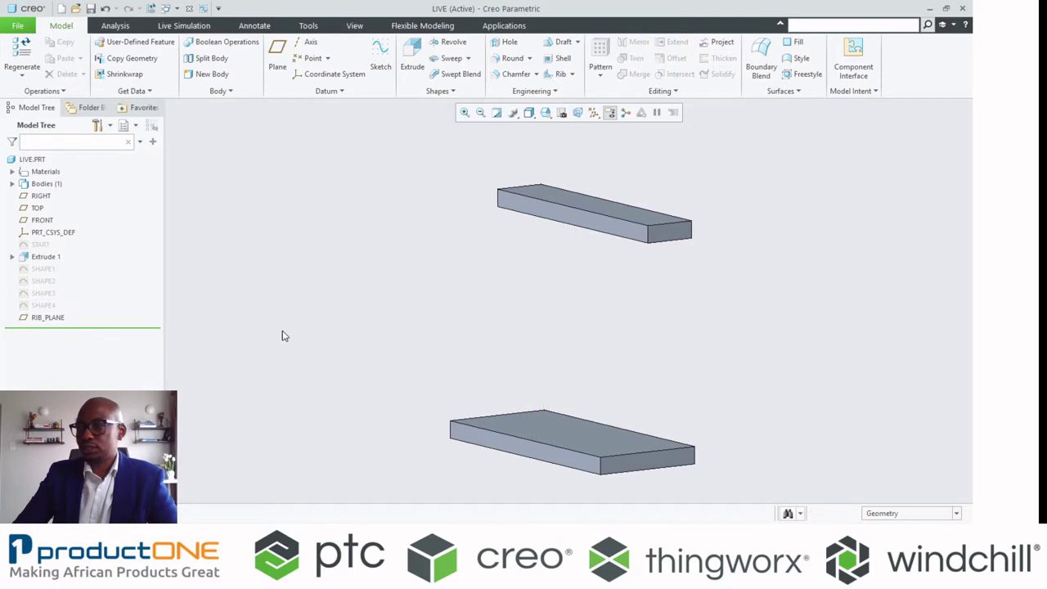
{"action": "left_click", "coordinate": [43, 269]}
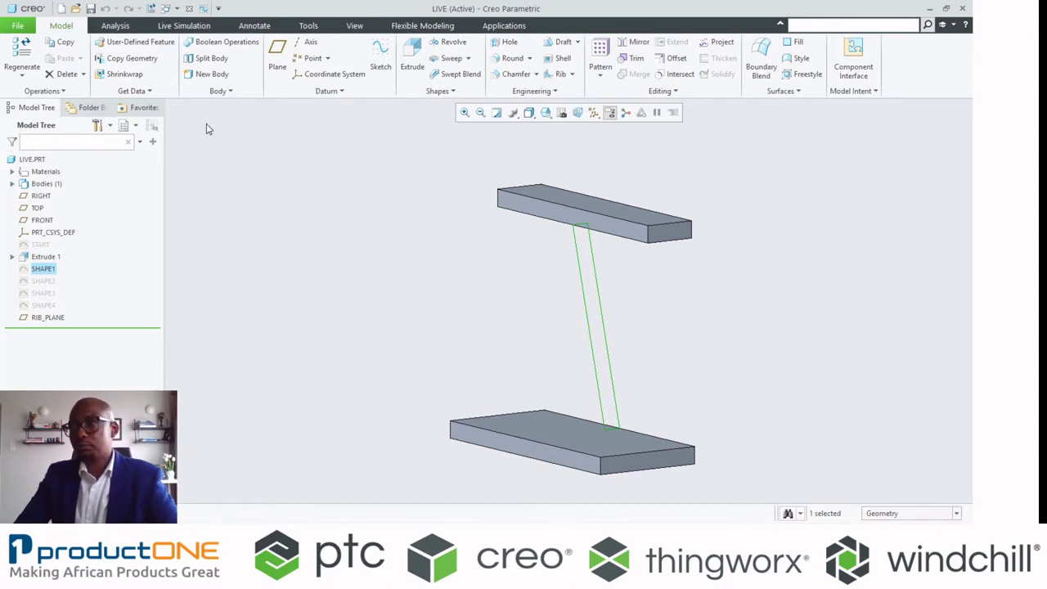
Switch to the CREO_SIM_LIVE.ASM window and activate the LIVE part in the assembly
{"action": "left_click", "coordinate": [166, 8]}
{"action": "left_click", "coordinate": [214, 23]}
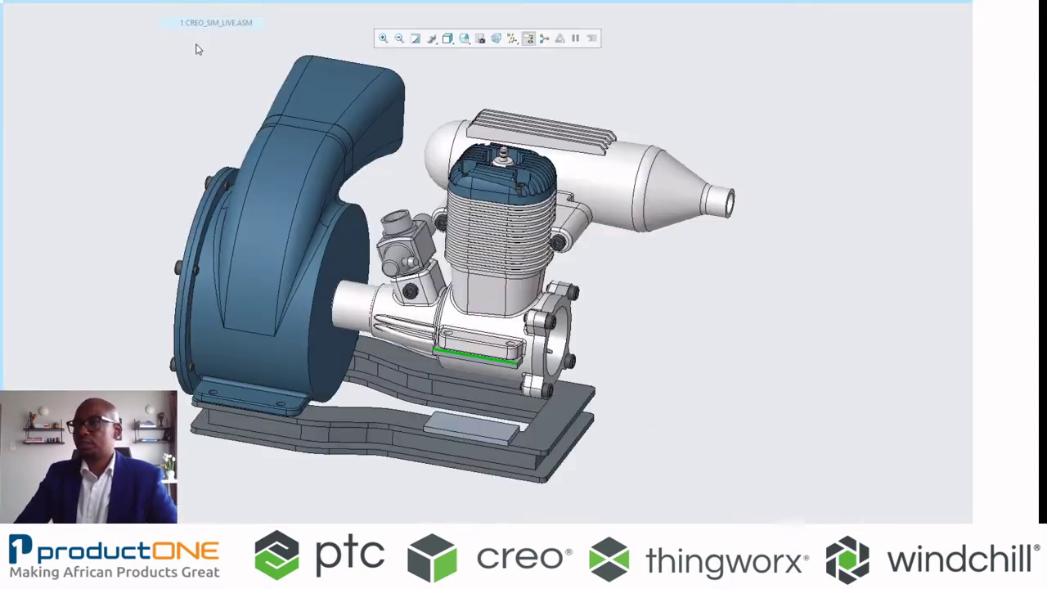
{"action": "left_click", "coordinate": [472, 428]}
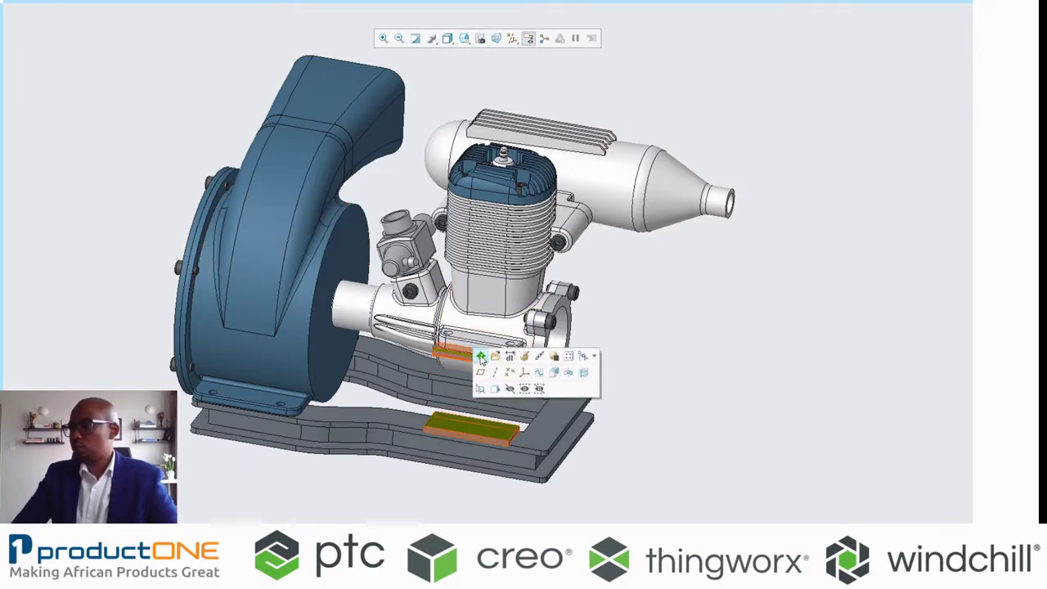
{"action": "left_click", "coordinate": [481, 358]}
{"action": "middle_click_drag", "start_coordinate": [441, 450], "coordinate": [398, 441]}
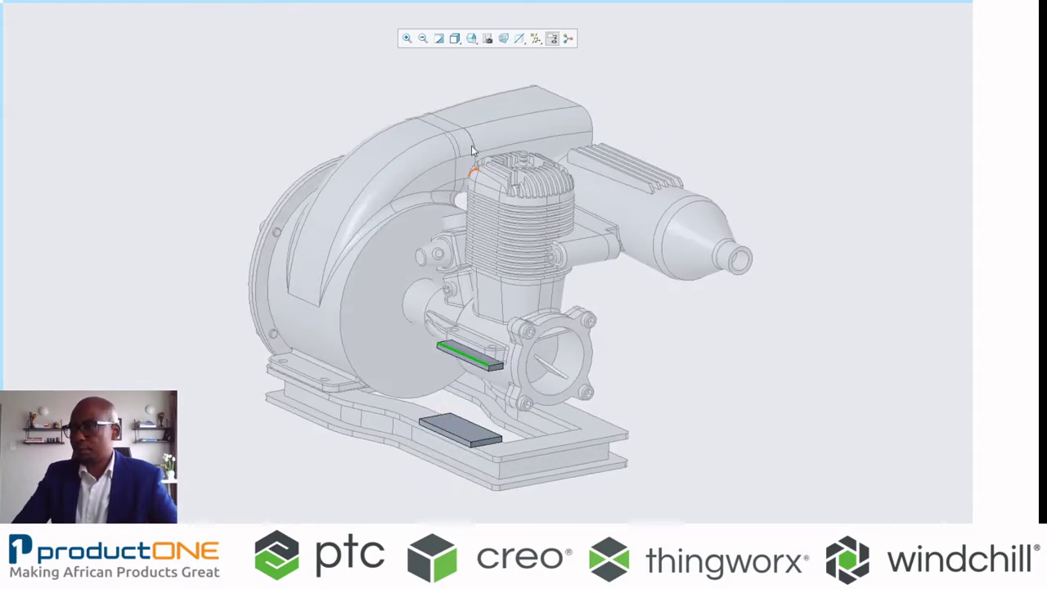
Start an Extrude from the SHAPE1 sketch and extend its first side to the front end face of the plates
{"action": "left_click", "coordinate": [437, 428]}
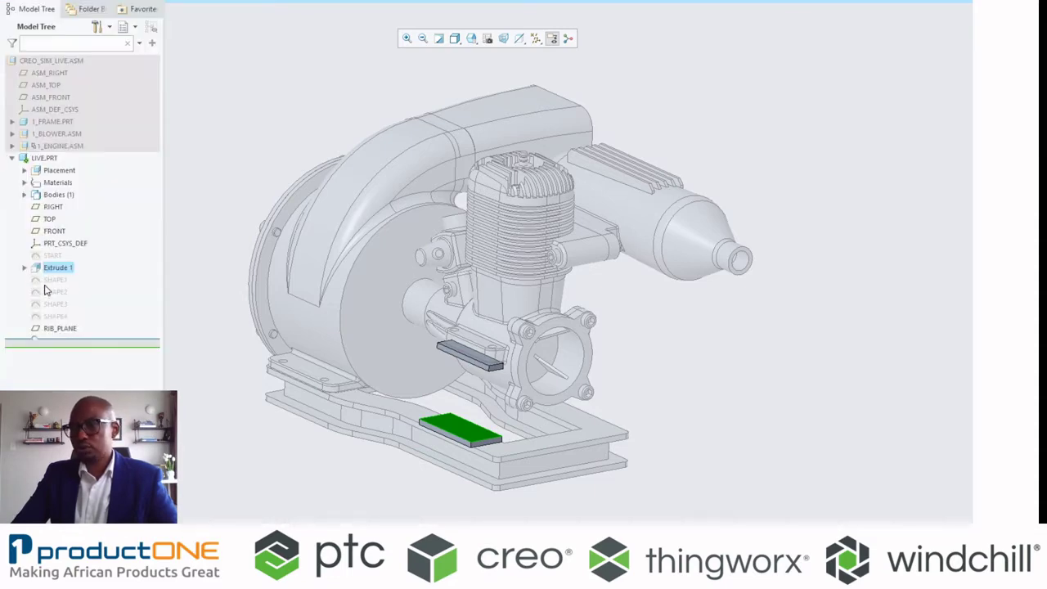
{"action": "left_click", "coordinate": [49, 280]}
{"action": "left_click", "coordinate": [51, 231]}
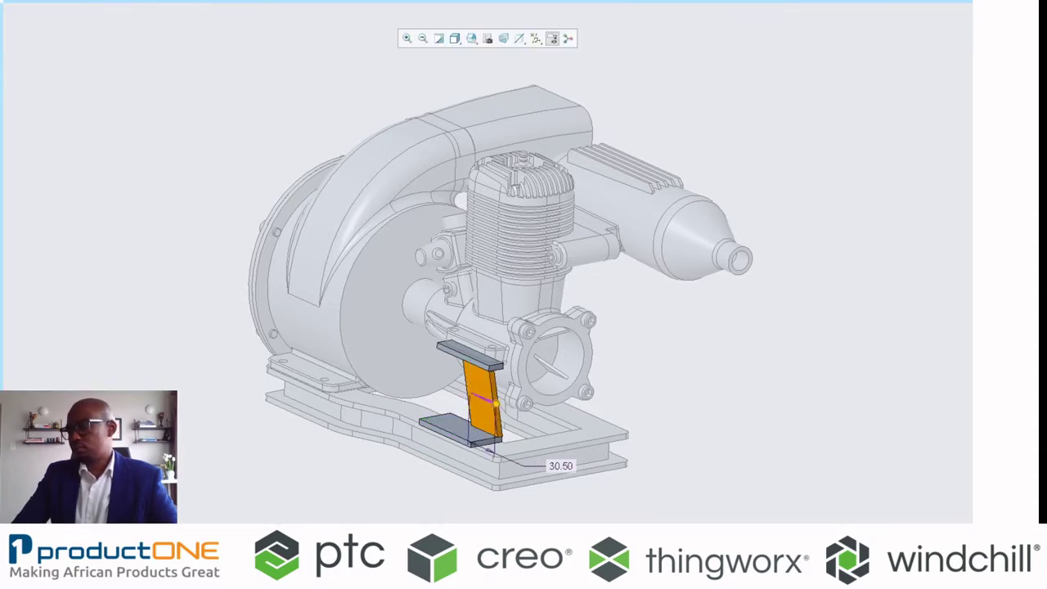
{"action": "scroll", "coordinate": [507, 414], "scroll_direction": "down", "scroll_amount": 4}
{"action": "left_click", "coordinate": [555, 287]}
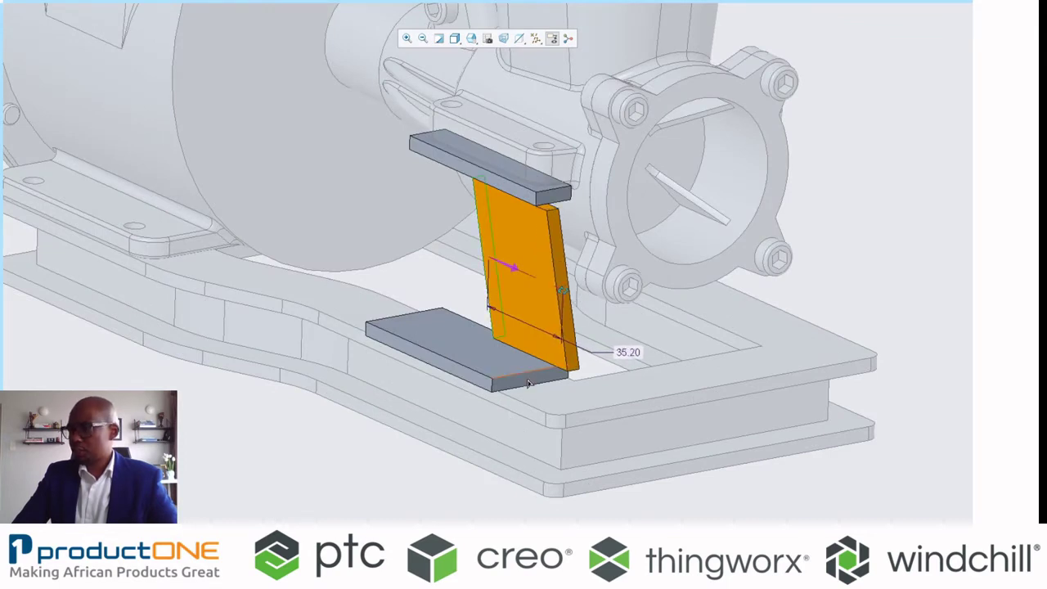
Set the extrusion's Side 2 depth to Blind, extend it to the plates' opposite end and complete the feature
{"action": "right_click", "coordinate": [480, 304]}
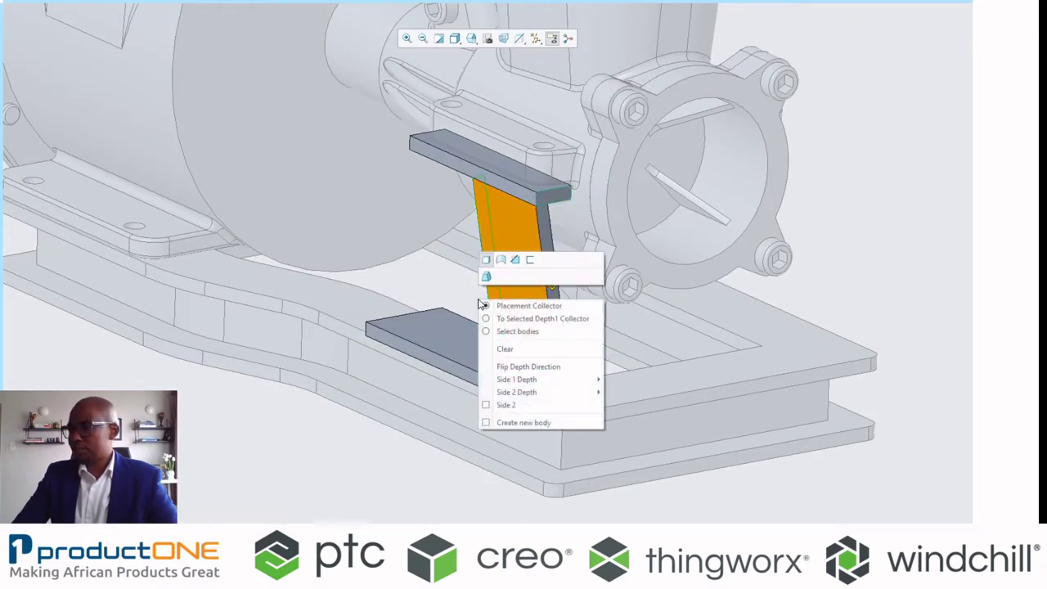
{"action": "mouse_move", "coordinate": [515, 392]}
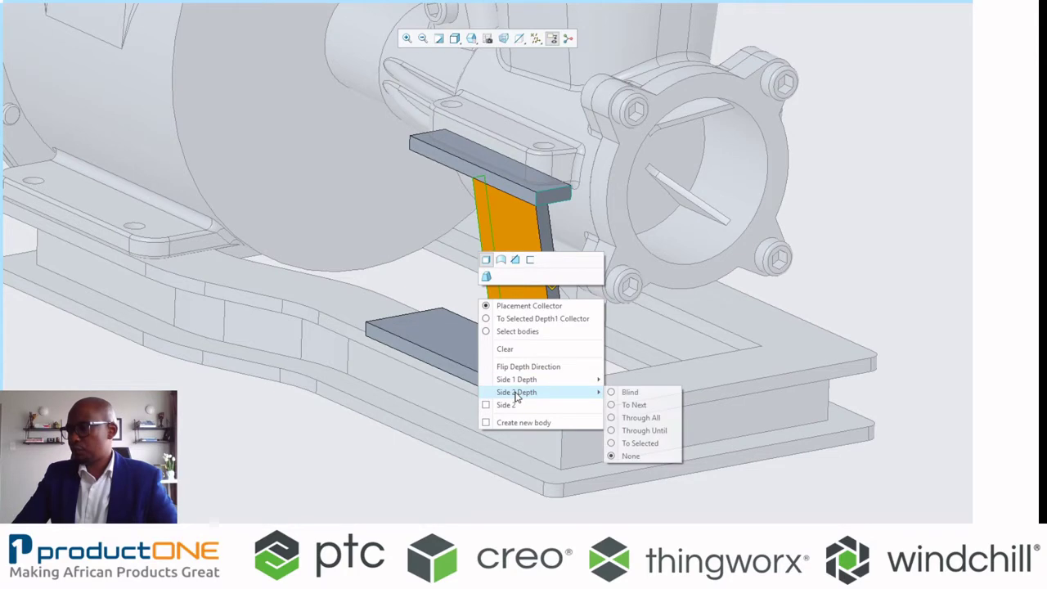
{"action": "left_click", "coordinate": [624, 392]}
{"action": "left_click_drag", "start_coordinate": [426, 230], "coordinate": [424, 312], "text": "shift"}
{"action": "middle_click", "coordinate": [376, 276]}
{"action": "mouse_move", "coordinate": [376, 276]}
{"action": "middle_mouse_down"}
{"action": "mouse_move", "coordinate": [353, 393]}
{"action": "mouse_move", "coordinate": [315, 378]}
{"action": "mouse_move", "coordinate": [355, 393]}
{"action": "middle_mouse_up"}
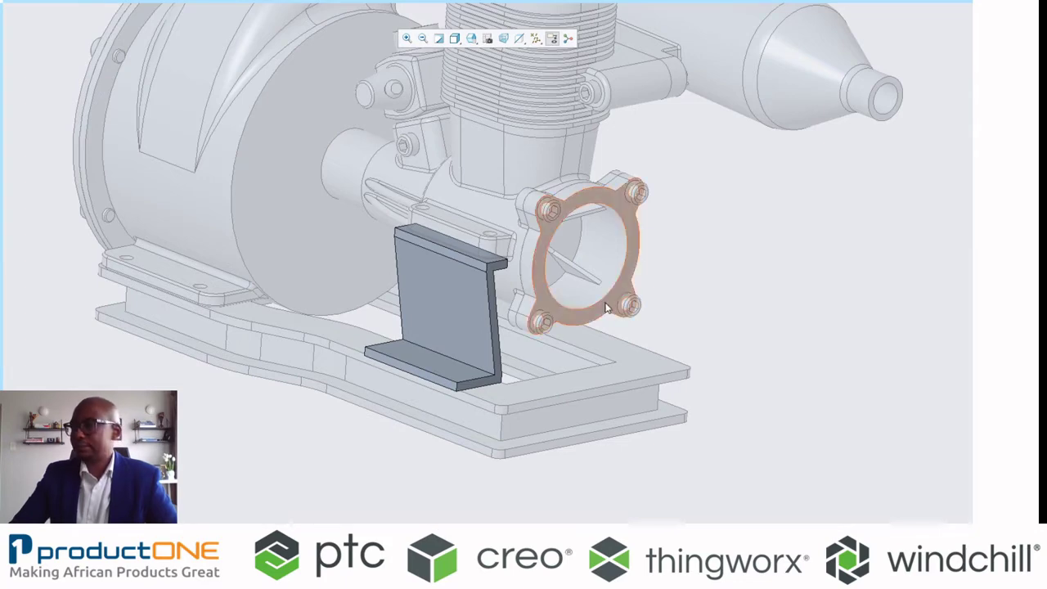
Reactivate the top-level assembly and open the joined bracket part in its own window
{"action": "left_click", "coordinate": [451, 310]}
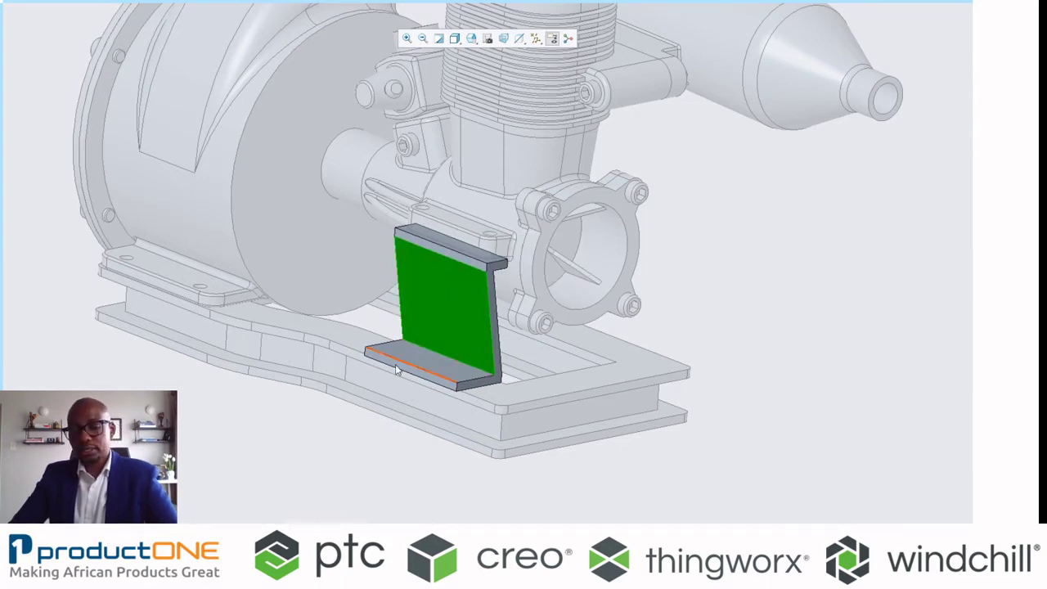
{"action": "key", "text": "ctrl+a"}
{"action": "left_click", "coordinate": [431, 299]}
{"action": "left_click", "coordinate": [451, 243]}
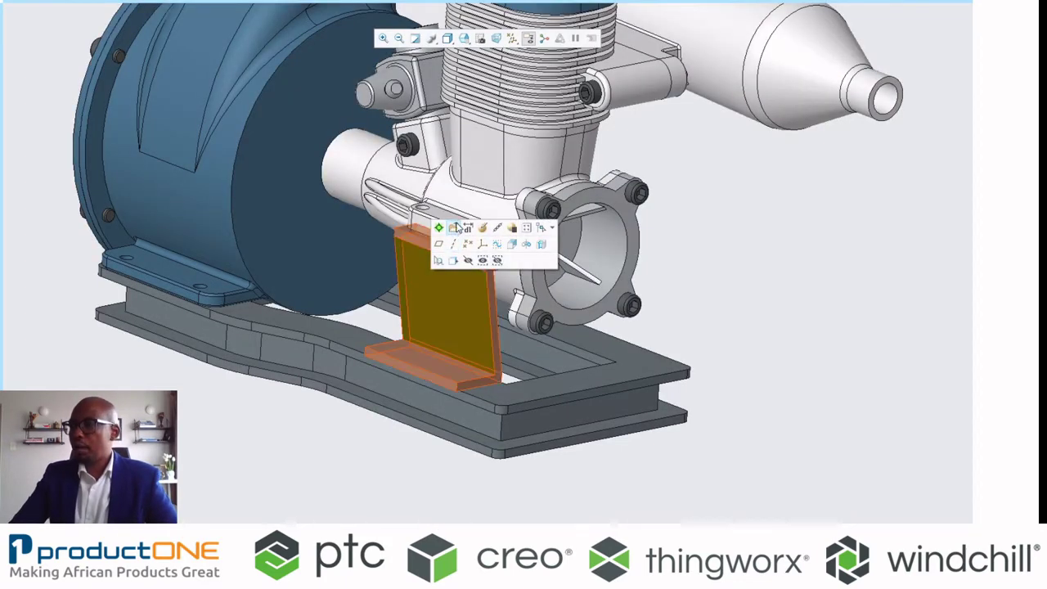
{"action": "middle_click_drag", "start_coordinate": [448, 424], "coordinate": [450, 416]}
{"action": "middle_click_drag", "start_coordinate": [562, 453], "coordinate": [460, 439], "text": "shift"}
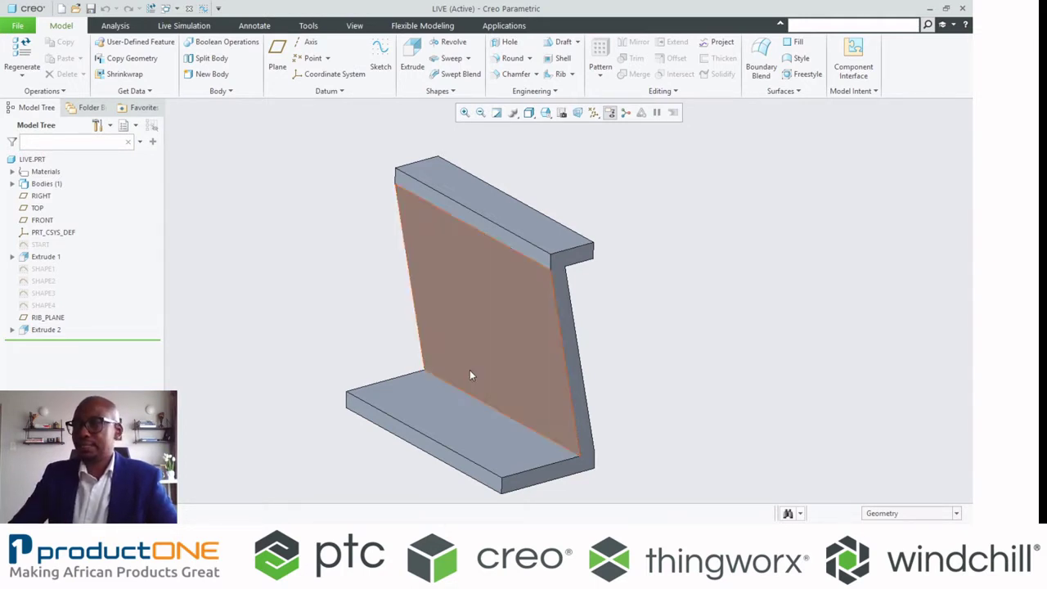
Apply a Fixed simulation constraint to the underside of the bracket's lower plate
{"action": "left_click", "coordinate": [185, 25]}
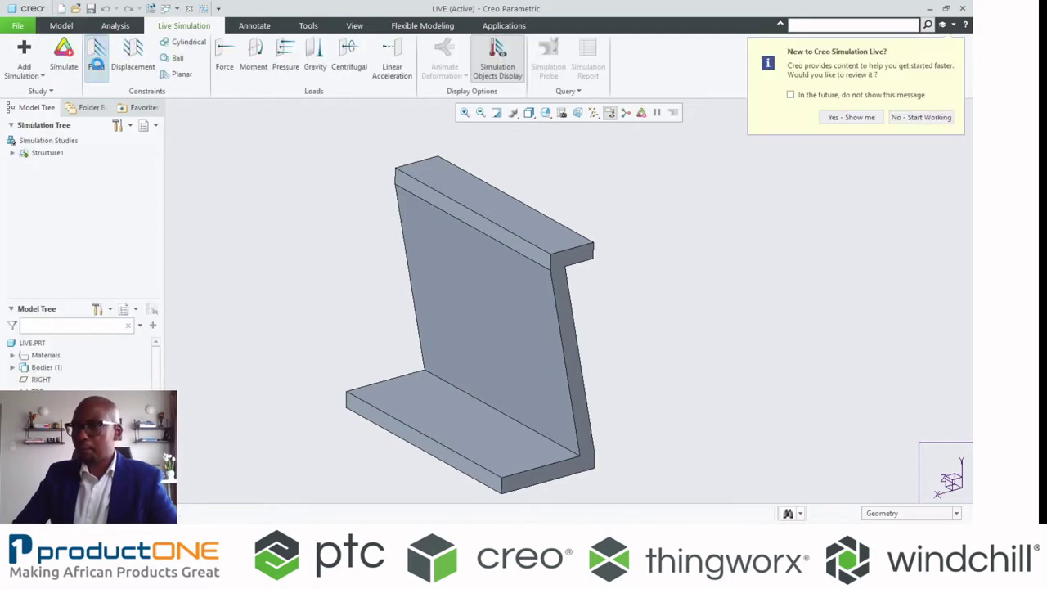
{"action": "left_click", "coordinate": [96, 57]}
{"action": "left_click", "coordinate": [435, 428]}
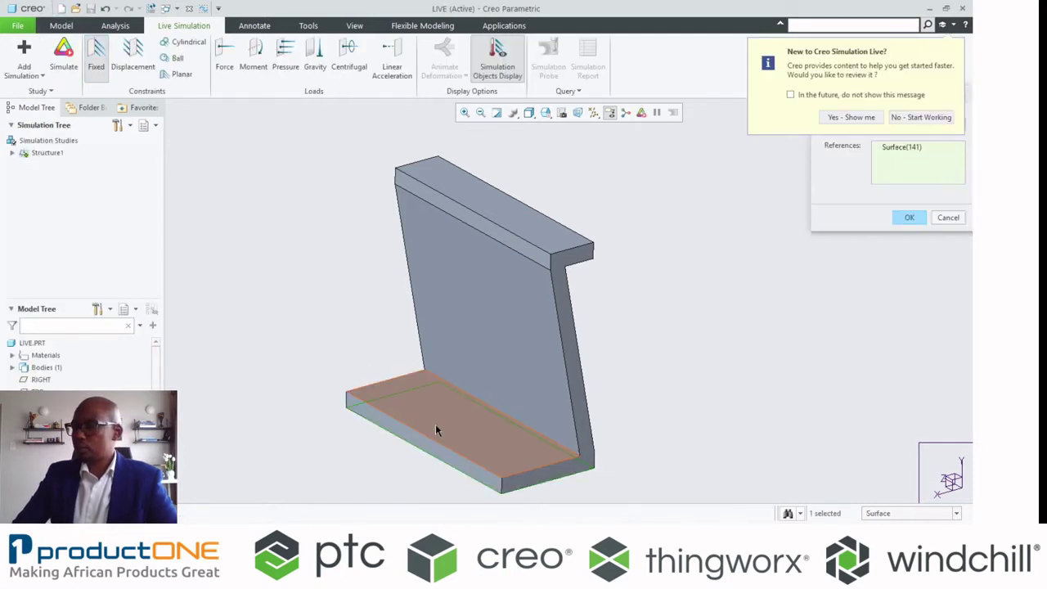
{"action": "middle_click", "coordinate": [316, 328]}
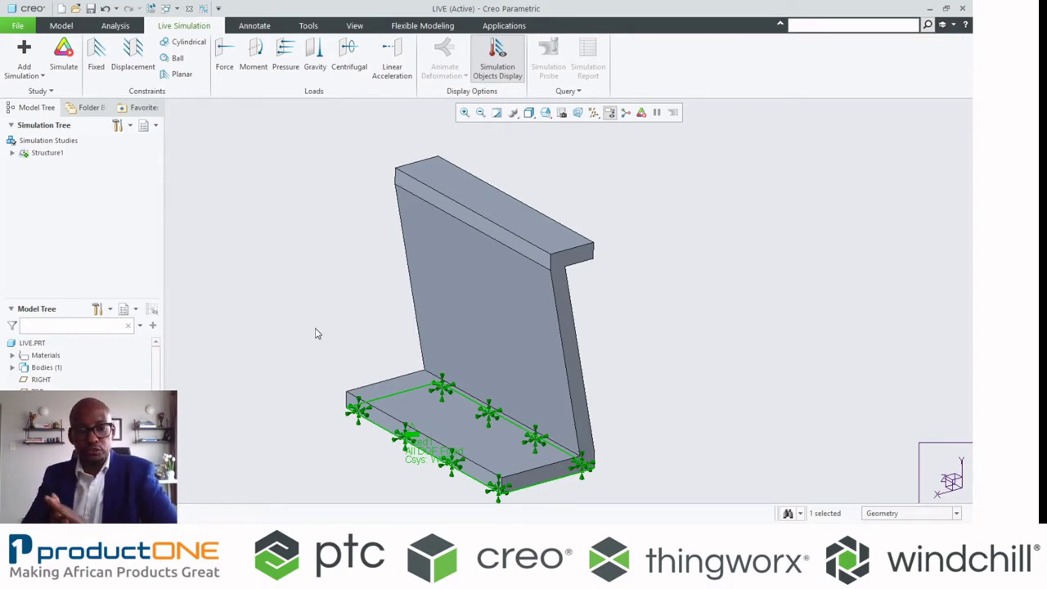
Add a force load on the upper plate's top face, defined by directional components, with Y -450 in N
{"action": "left_click", "coordinate": [493, 215]}
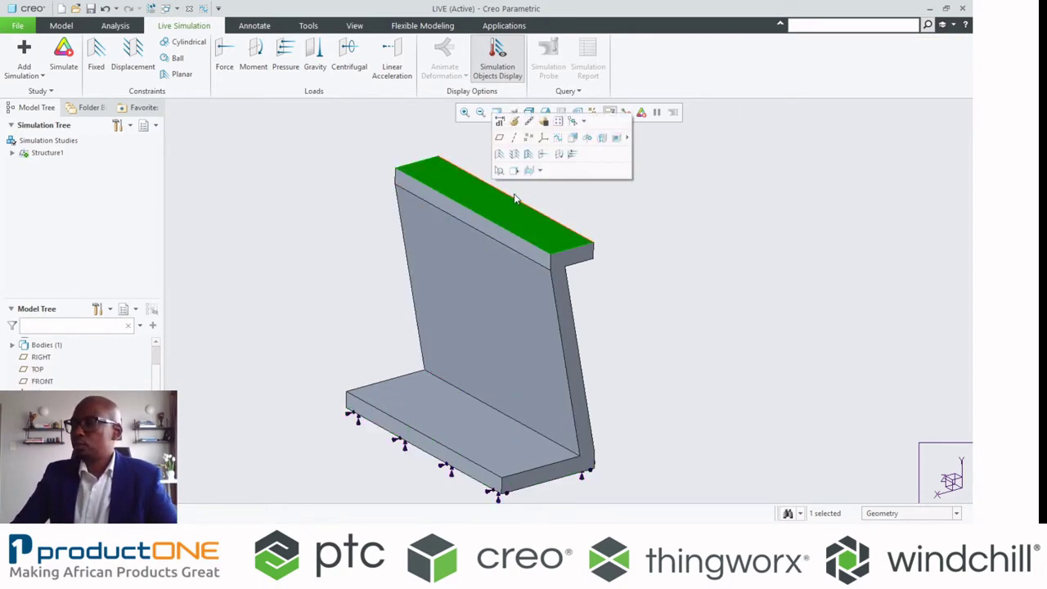
{"action": "left_click", "coordinate": [541, 157]}
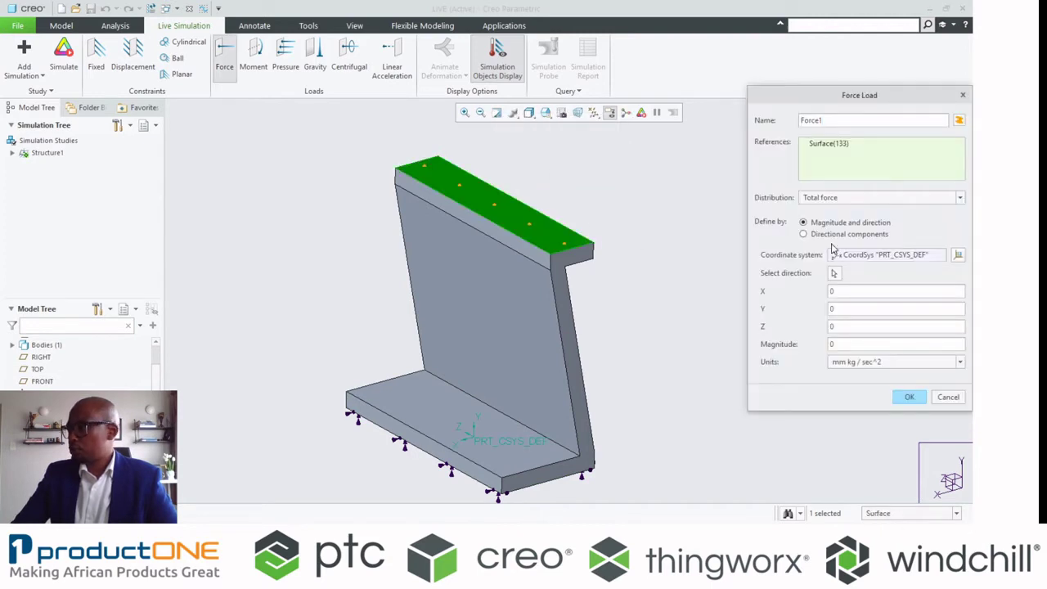
{"action": "left_click", "coordinate": [828, 235]}
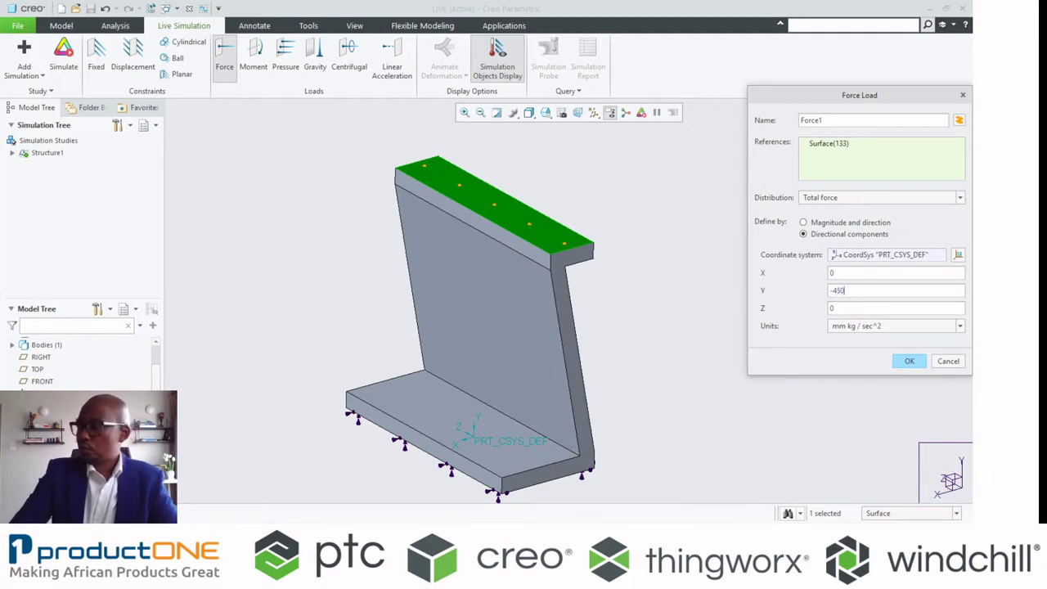
{"action": "left_click", "coordinate": [863, 327]}
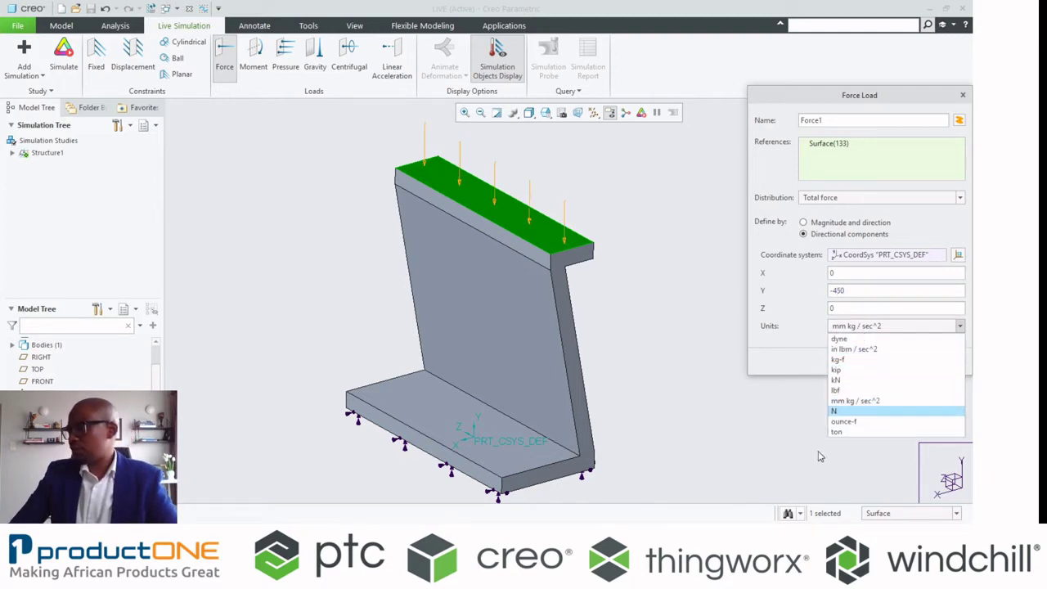
{"action": "left_click", "coordinate": [836, 411]}
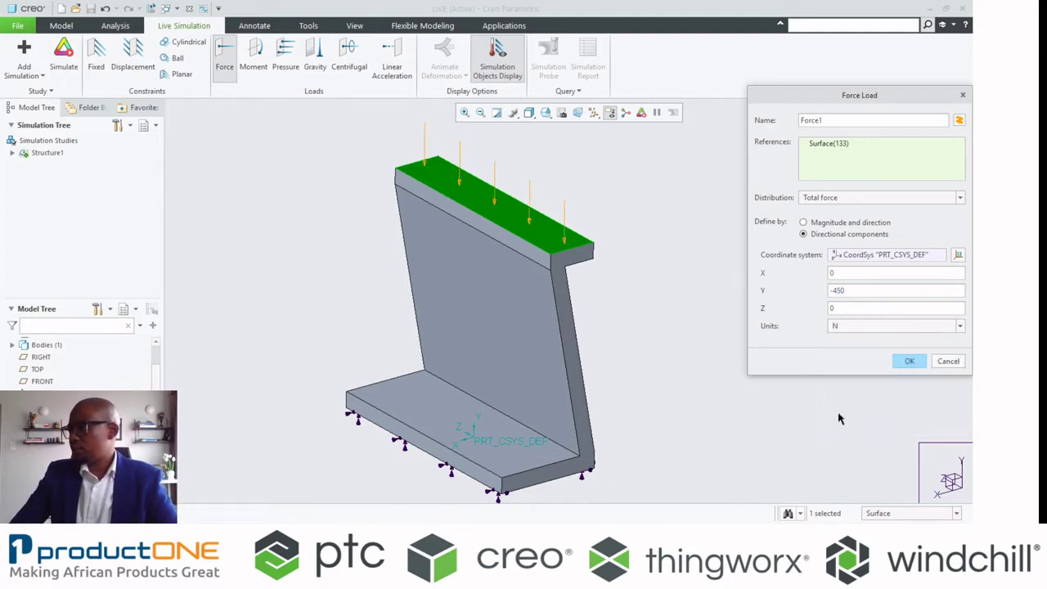
{"action": "left_click", "coordinate": [906, 363]}
{"action": "left_click", "coordinate": [797, 338]}
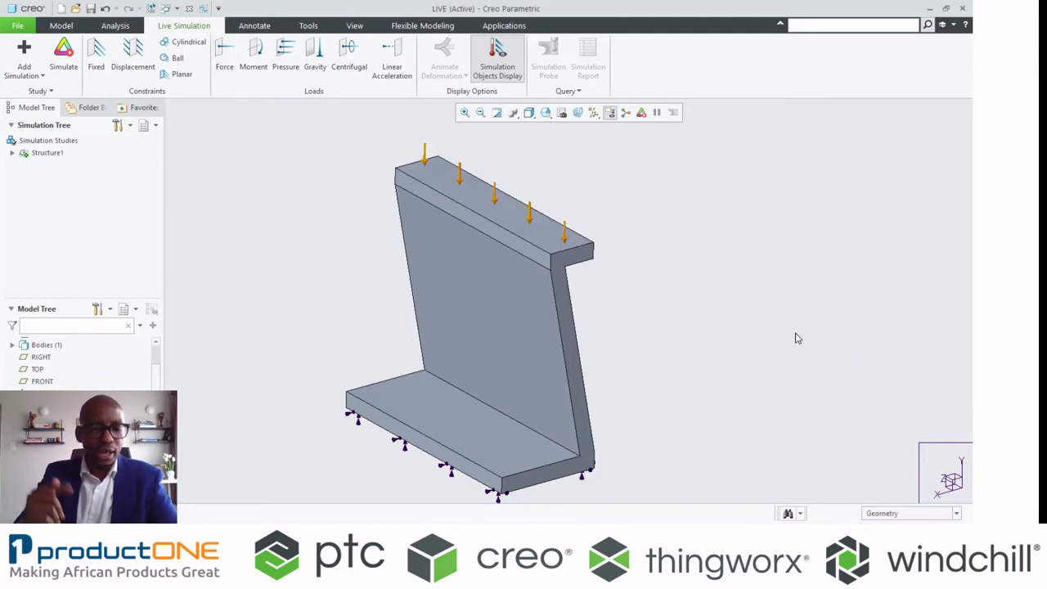
{"action": "middle_click_drag", "start_coordinate": [795, 333], "coordinate": [796, 333]}
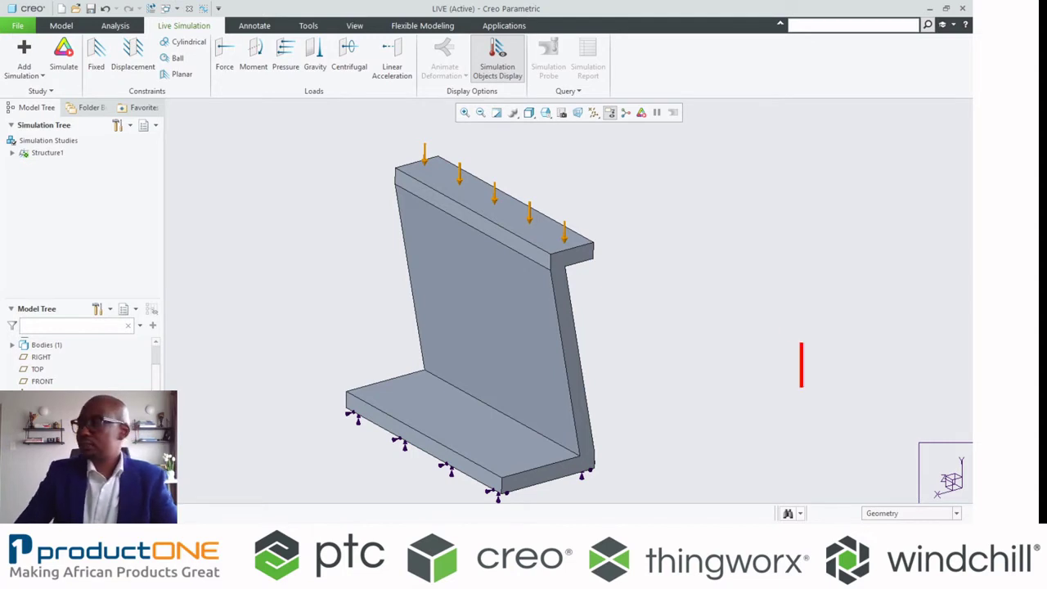
{"action": "type", "text": "10"}
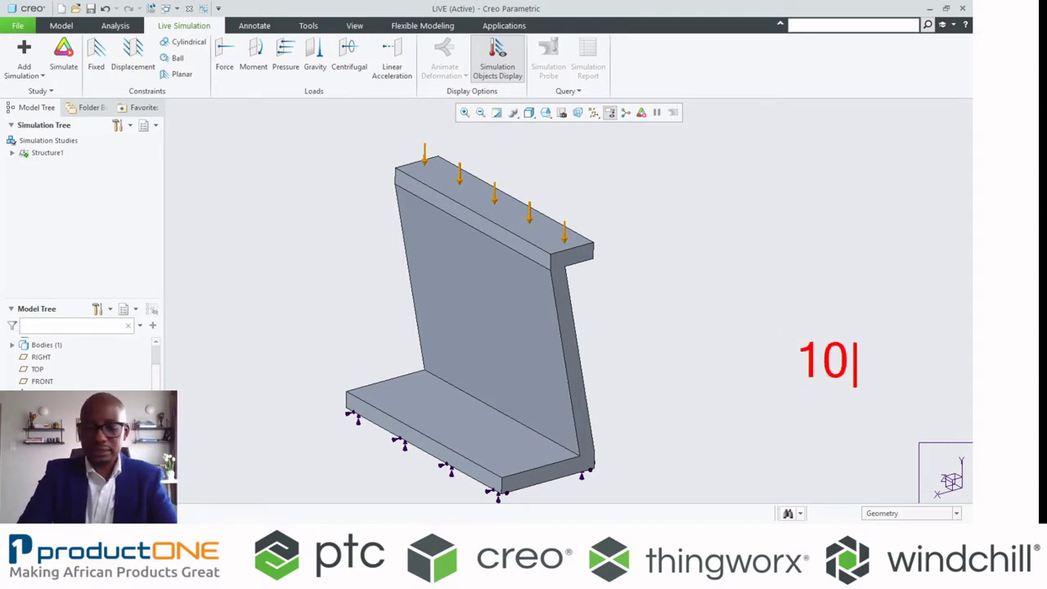
{"action": "type", "text": "MPa"}
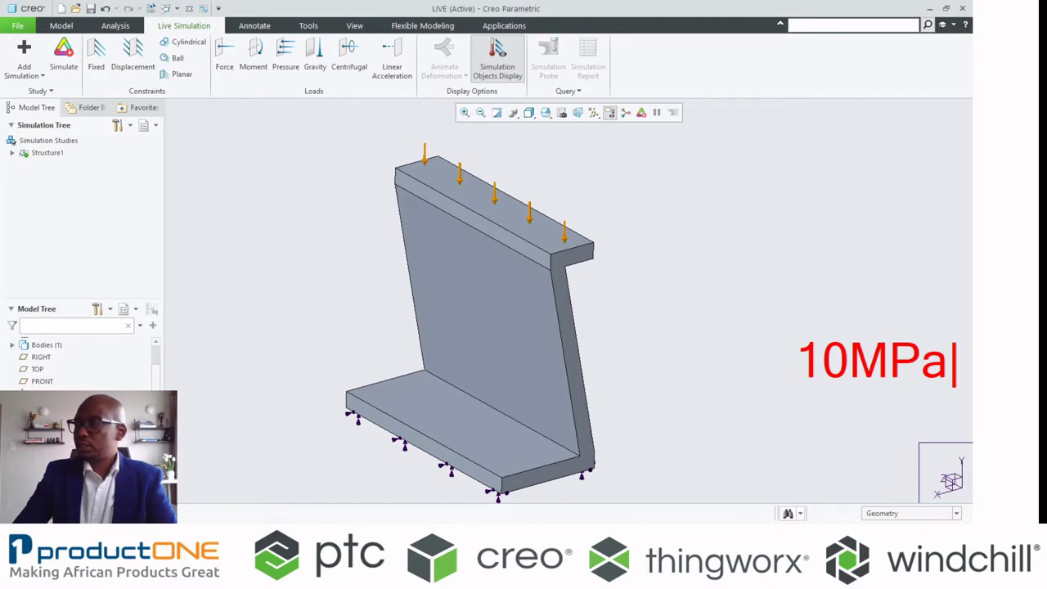
{"action": "key", "text": "Escape"}
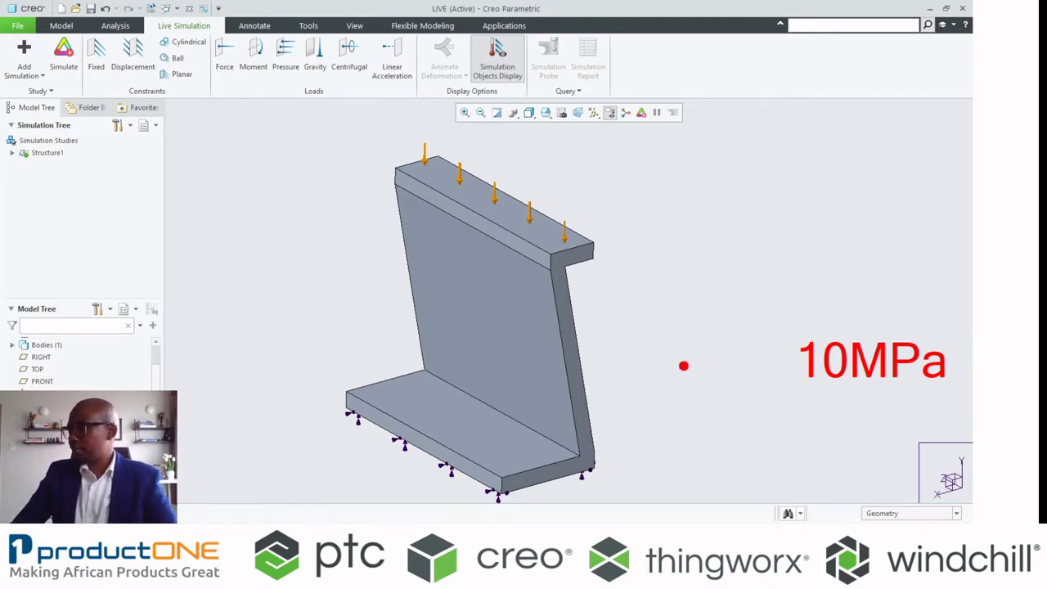
{"action": "left_click_drag", "start_coordinate": [773, 359], "coordinate": [537, 328], "text": "ctrl+shift"}
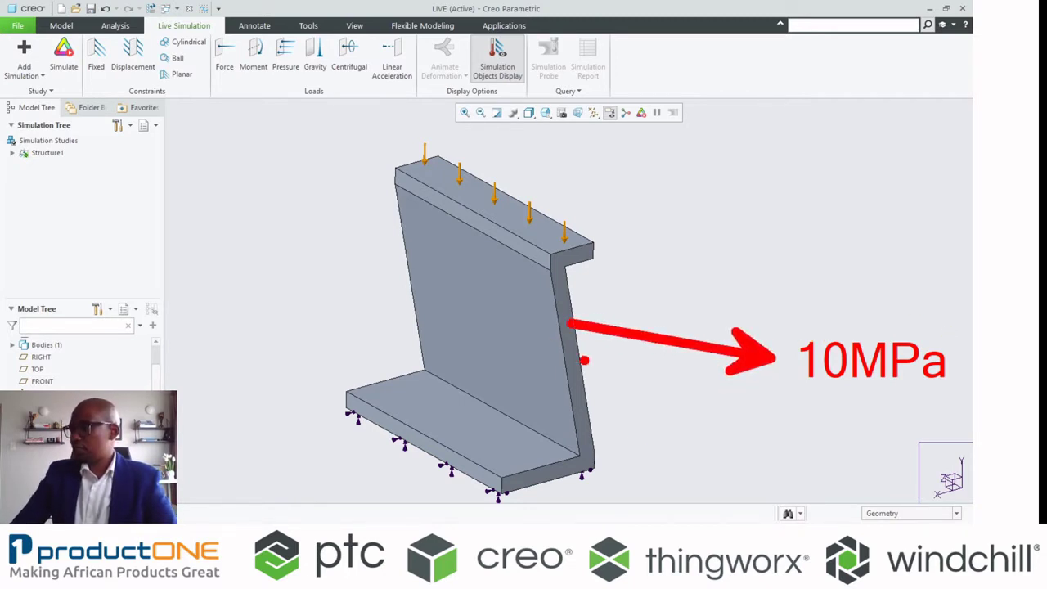
{"action": "key", "text": "Escape"}
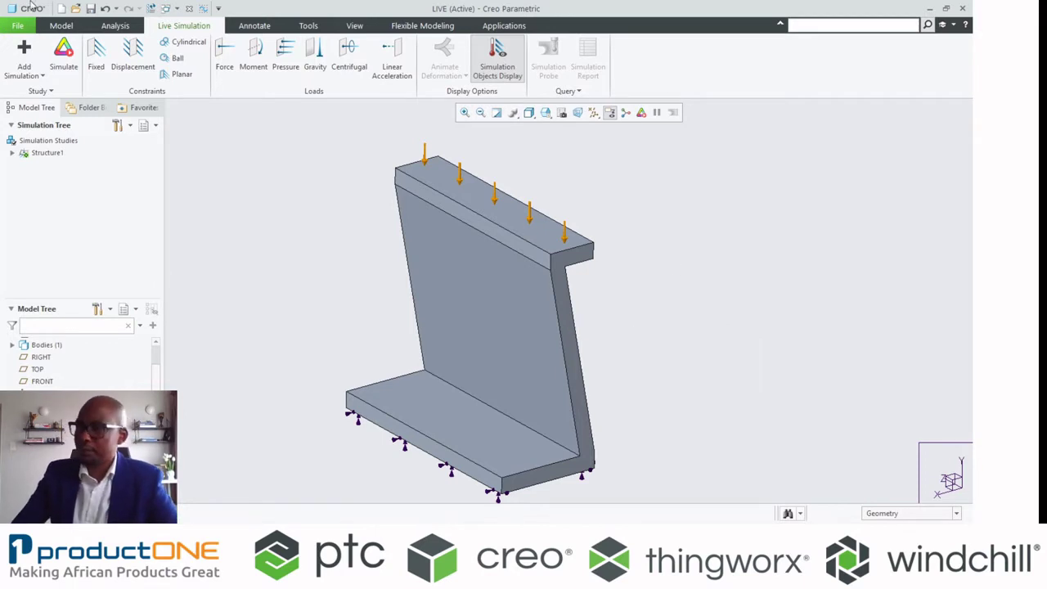
Run the live structural simulation on the bracket
{"action": "left_click", "coordinate": [64, 55]}
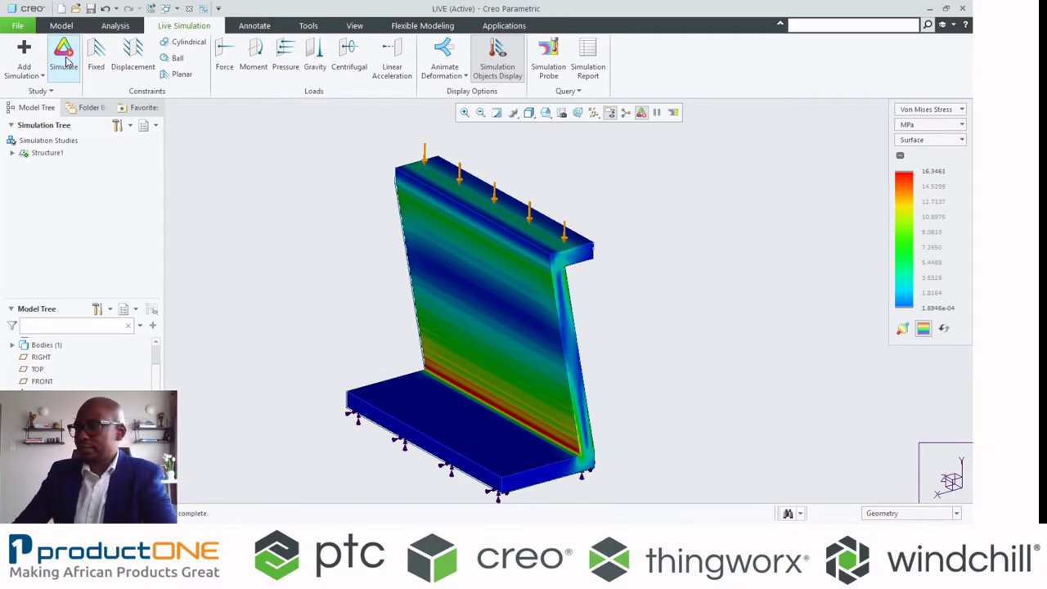
{"action": "mouse_move", "coordinate": [633, 311]}
{"action": "middle_mouse_down"}
{"action": "mouse_move", "coordinate": [644, 305]}
{"action": "mouse_move", "coordinate": [630, 301]}
{"action": "mouse_move", "coordinate": [632, 310]}
{"action": "middle_mouse_up"}
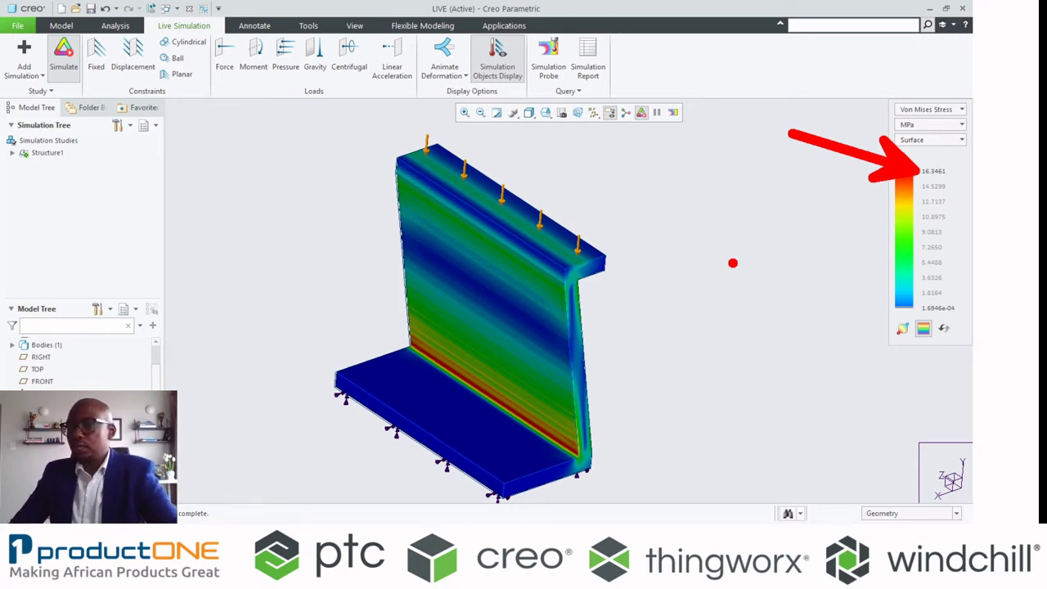
Redefine the bracket's web extrusion to use the SHAPE2 sketch and complete the feature
{"action": "left_click", "coordinate": [468, 325]}
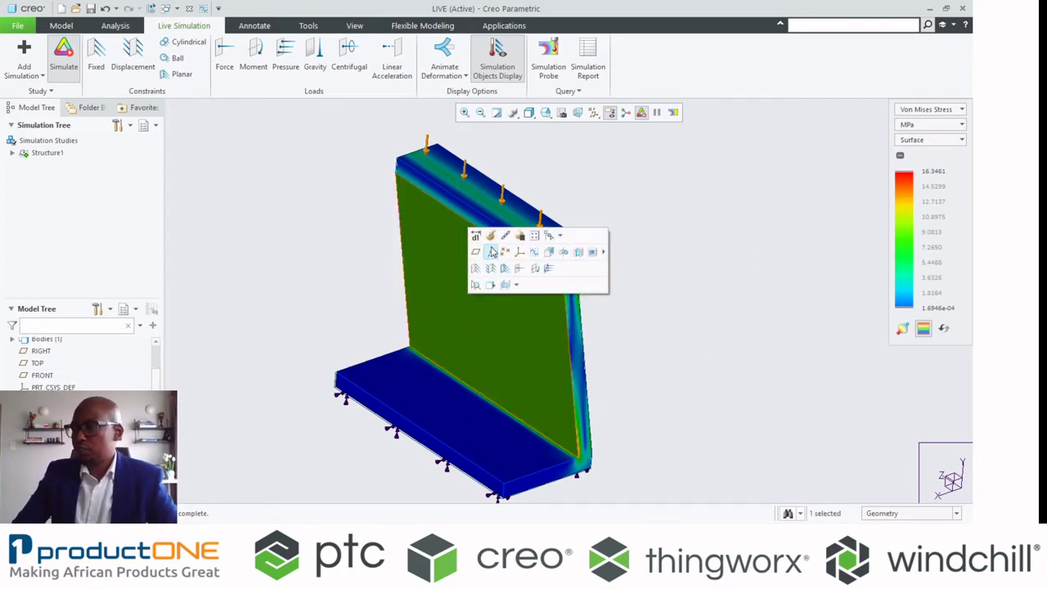
{"action": "left_click", "coordinate": [491, 252]}
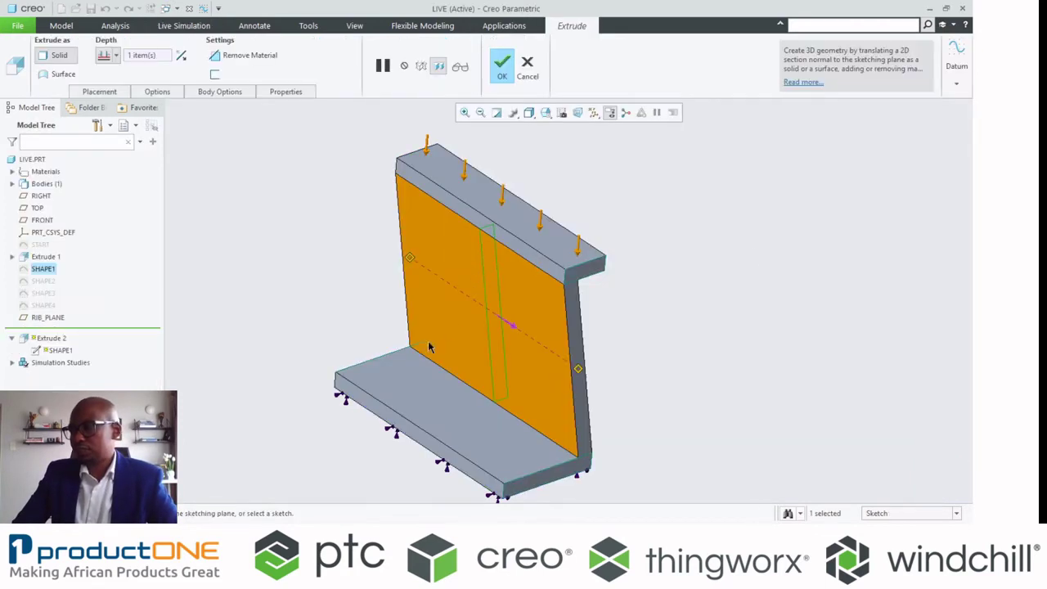
{"action": "left_click", "coordinate": [38, 284]}
{"action": "middle_click", "coordinate": [239, 272]}
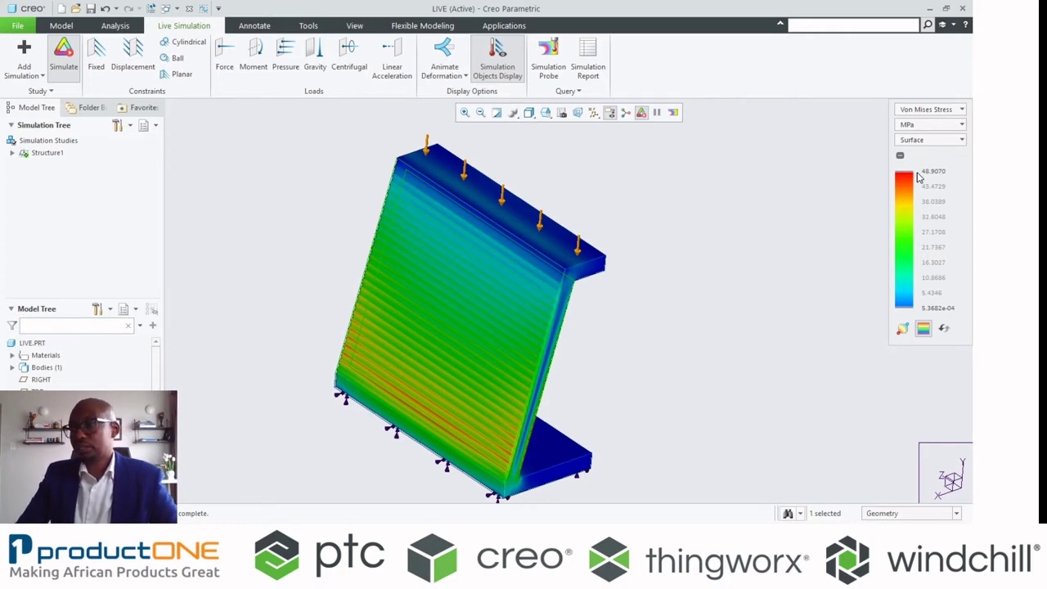
Edit the definition of the web extrusion, replace its section with the SHAPE3 sketch and accept it
{"action": "left_click", "coordinate": [442, 304]}
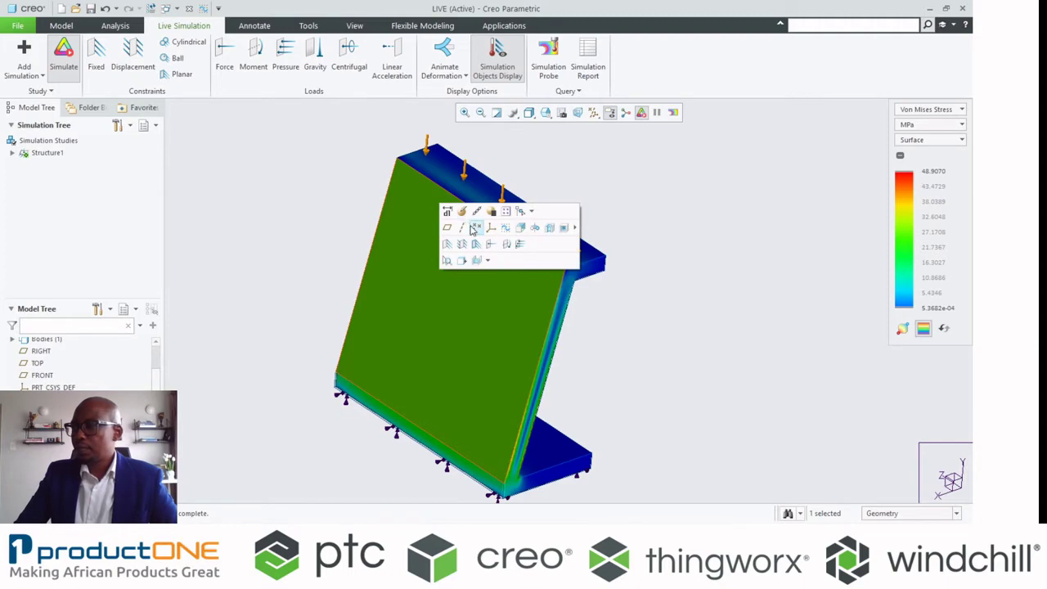
{"action": "left_click", "coordinate": [463, 212]}
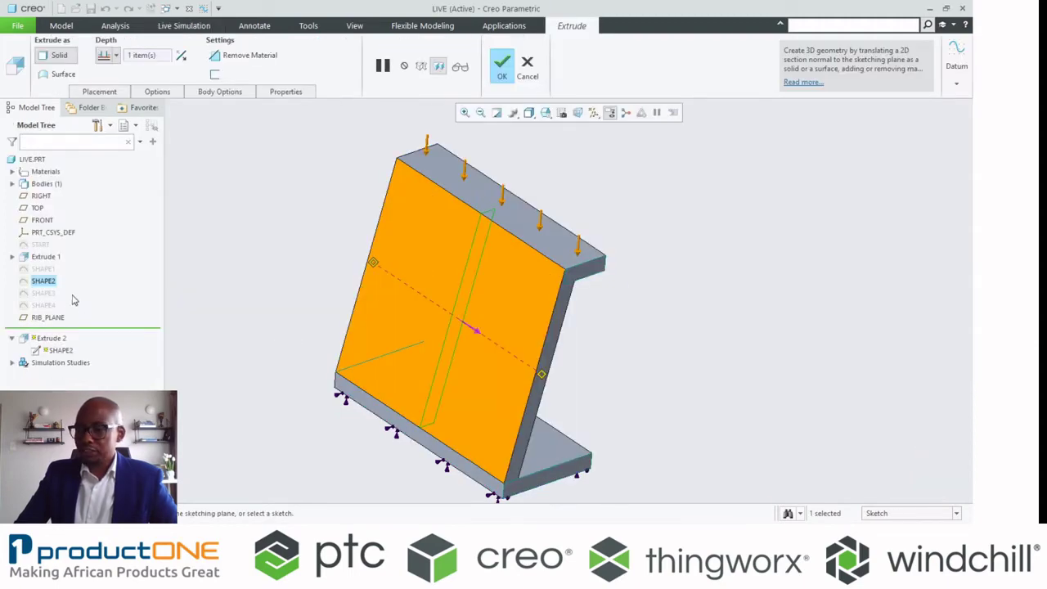
{"action": "left_click", "coordinate": [36, 297]}
{"action": "middle_click", "coordinate": [203, 233]}
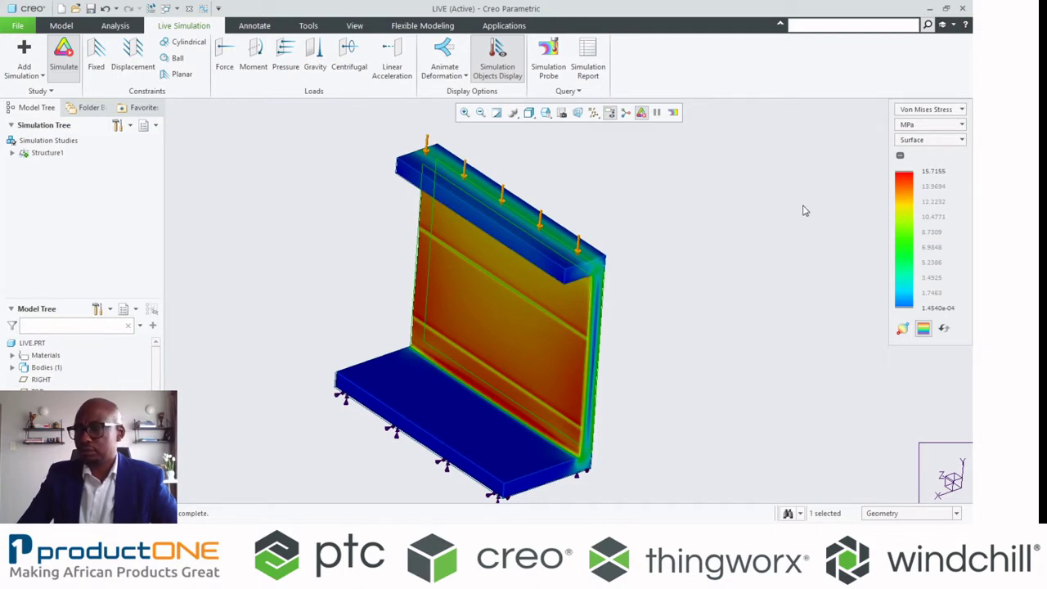
Switch the web extrusion's section to the SHAPE4 sketch and complete the redefinition
{"action": "left_click", "coordinate": [569, 288]}
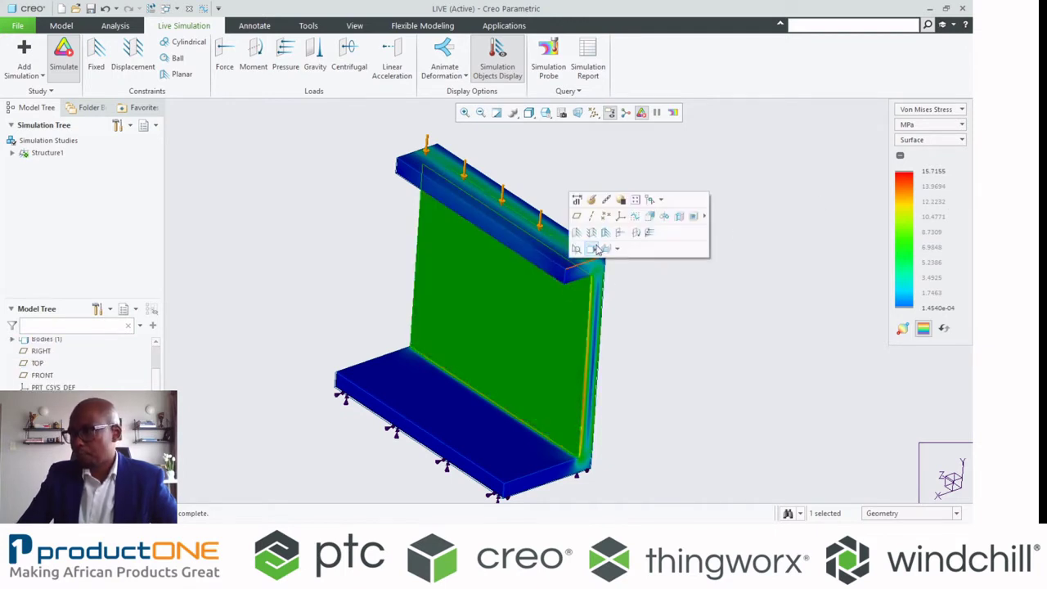
{"action": "left_click", "coordinate": [591, 199]}
{"action": "left_click", "coordinate": [44, 306]}
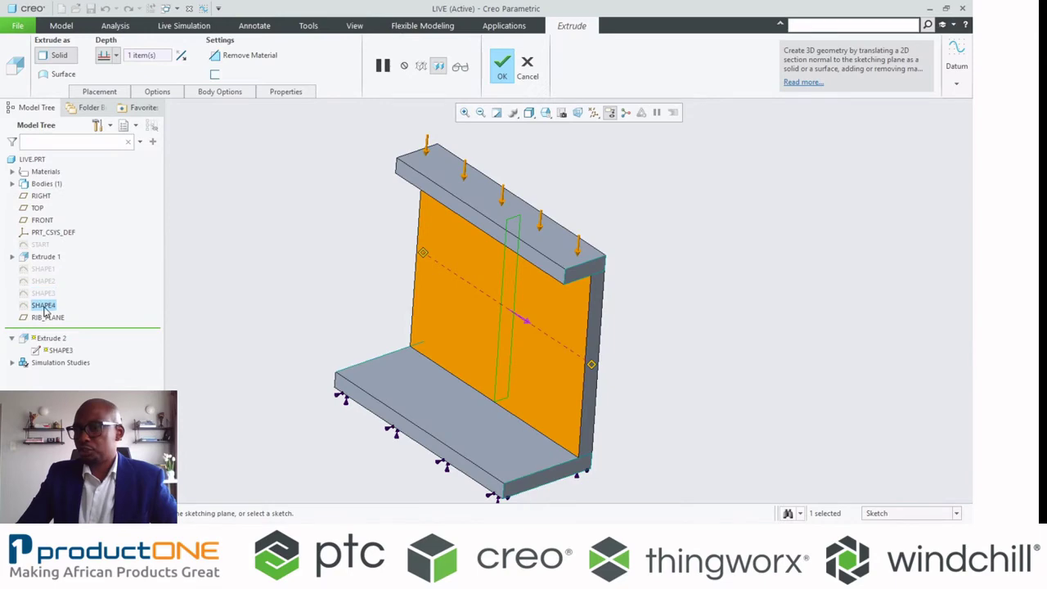
{"action": "middle_click", "coordinate": [231, 282]}
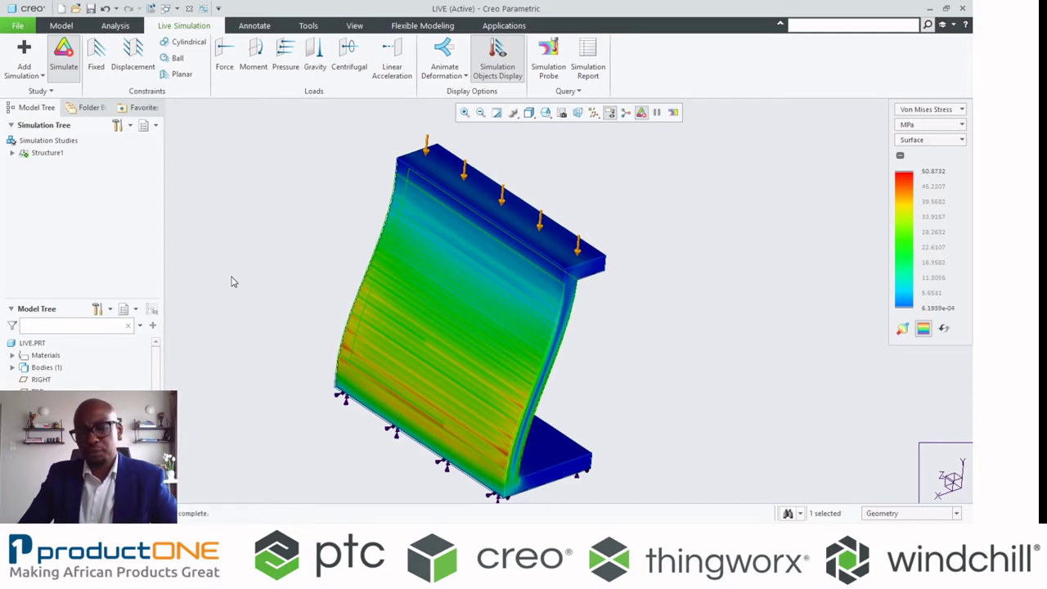
Redefine the web extrusion back to the SHAPE1 sketch and complete the feature
{"action": "left_click", "coordinate": [486, 306]}
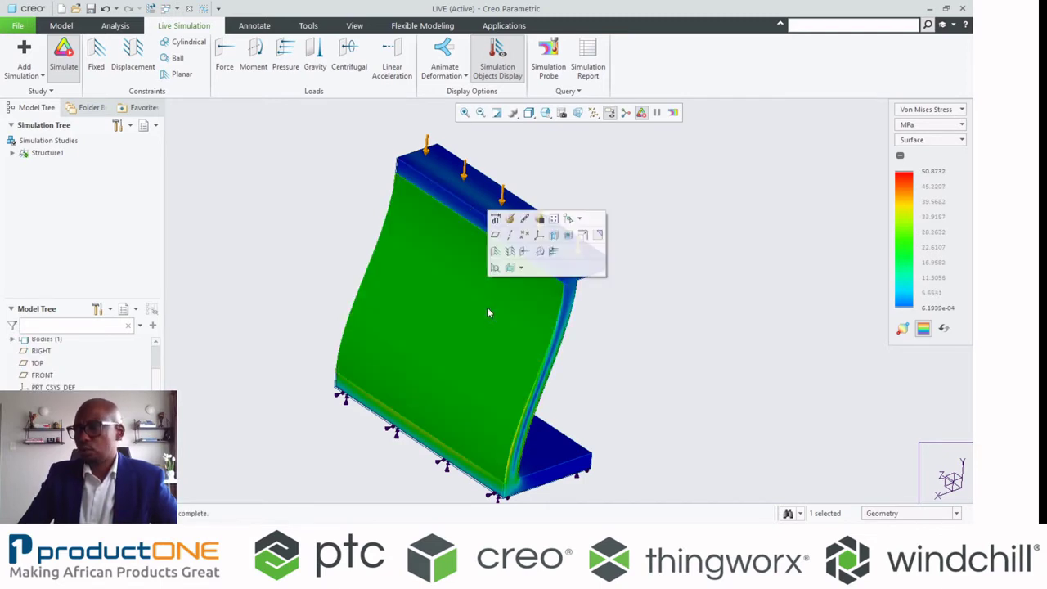
{"action": "left_click", "coordinate": [510, 218]}
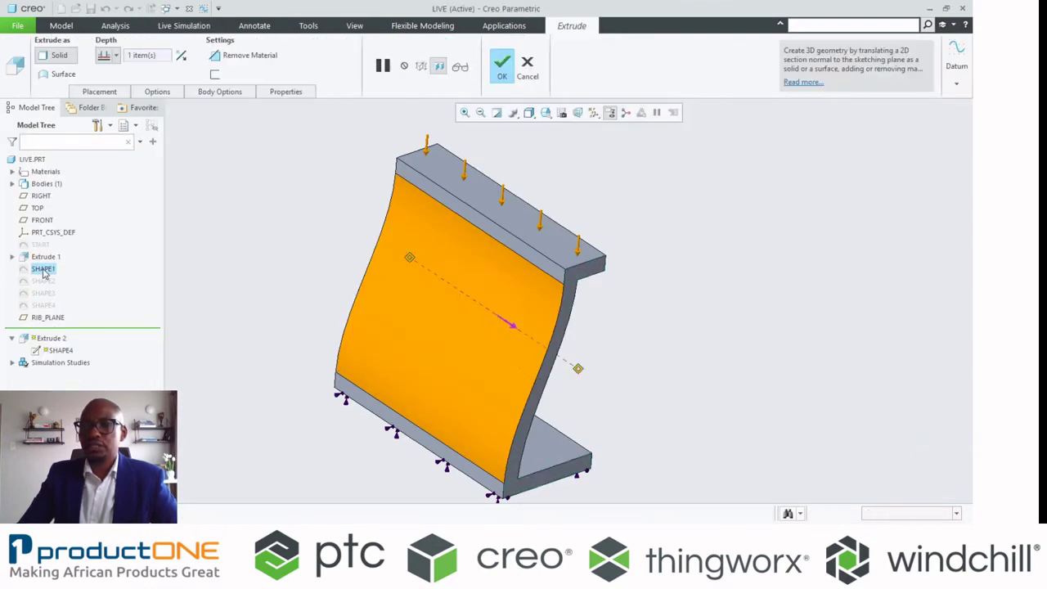
{"action": "middle_click", "coordinate": [218, 289]}
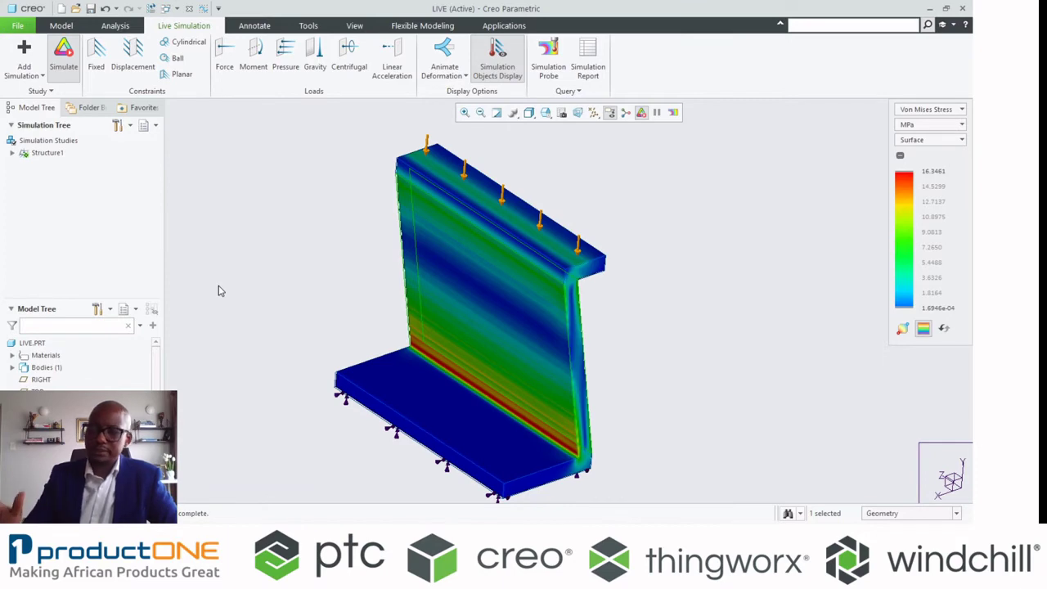
Add a 3.00 round along the inner edge where the web meets the top of the lower plate
{"action": "middle_click_drag", "start_coordinate": [537, 355], "coordinate": [536, 355]}
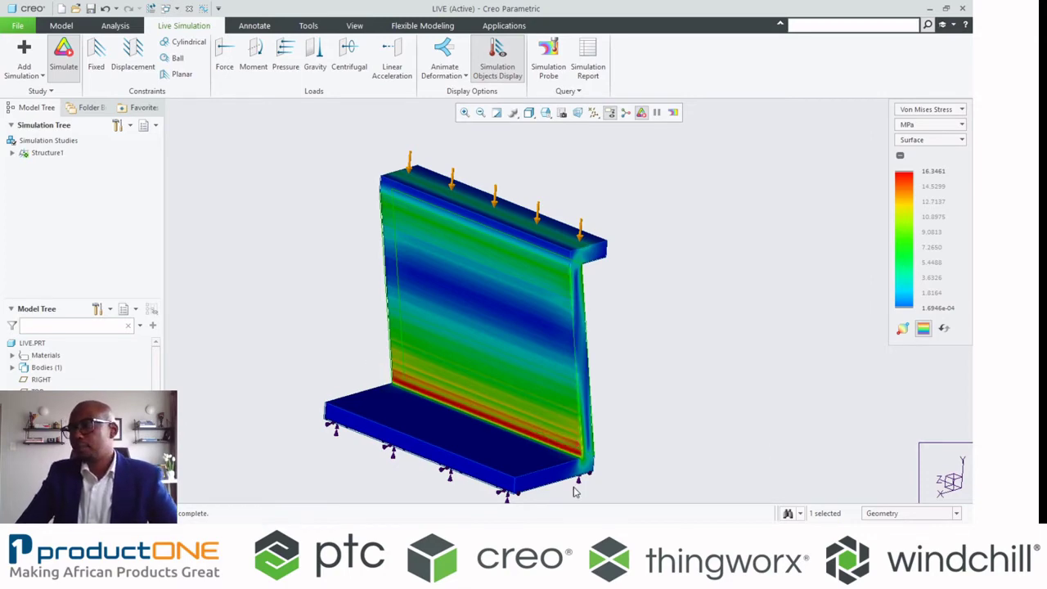
{"action": "scroll", "coordinate": [575, 491], "scroll_direction": "up", "scroll_amount": 3}
{"action": "left_click", "coordinate": [570, 428]}
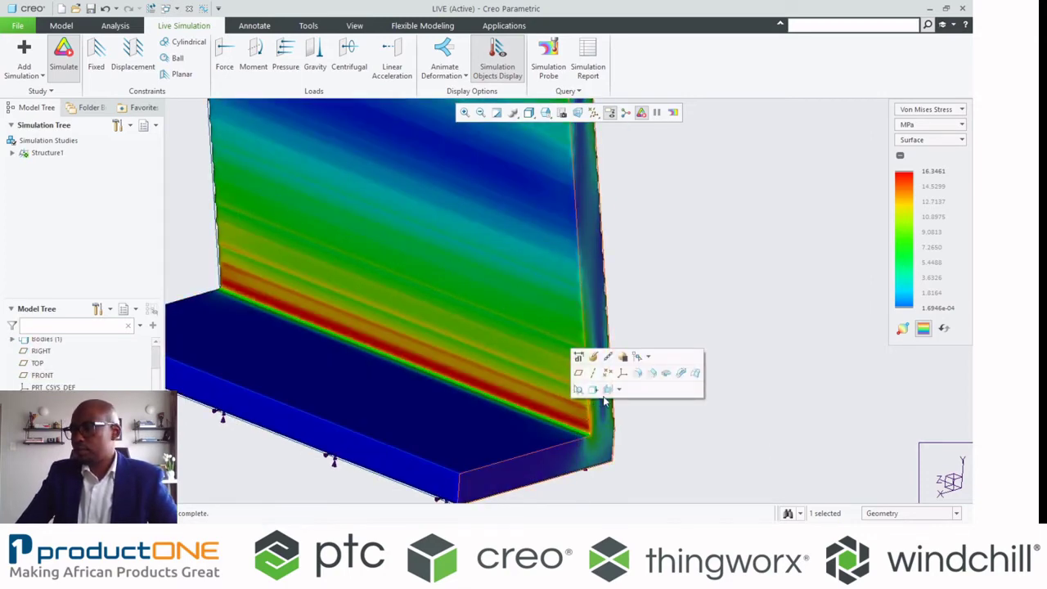
{"action": "left_click", "coordinate": [637, 373]}
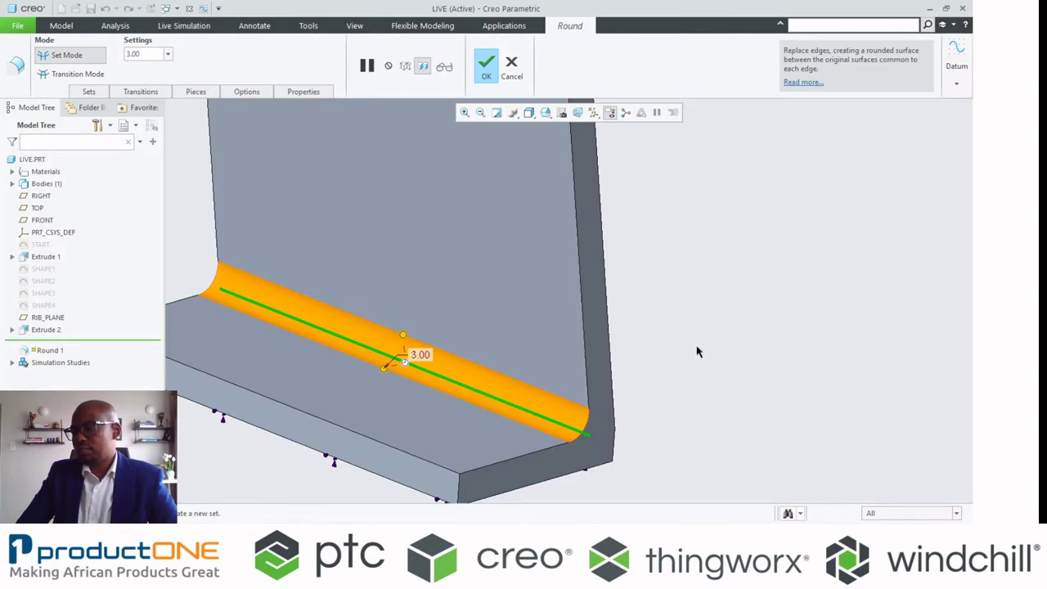
{"action": "middle_click", "coordinate": [646, 379]}
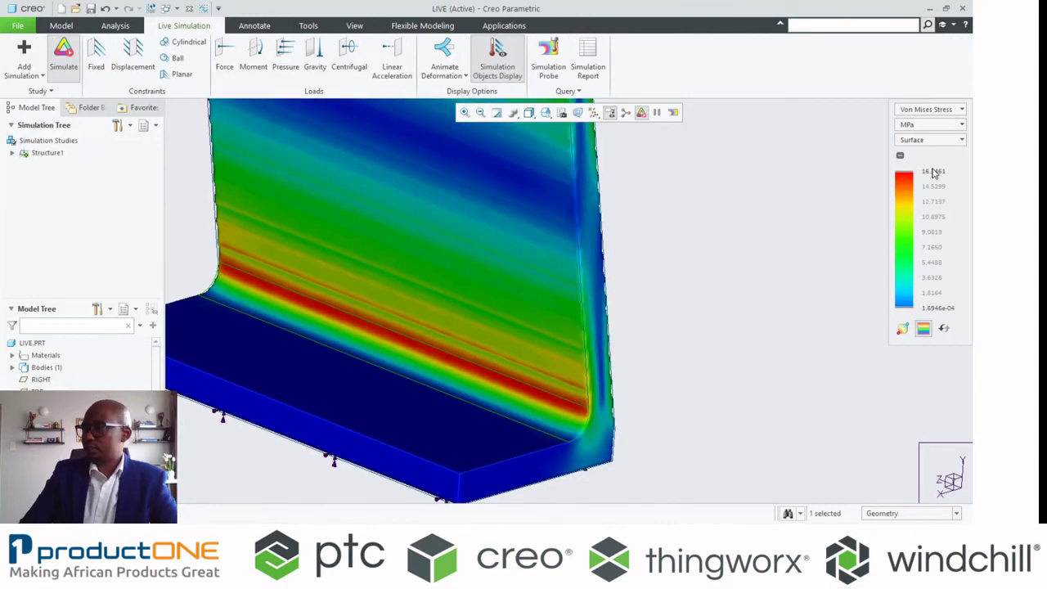
{"action": "scroll", "coordinate": [617, 442], "scroll_direction": "down", "scroll_amount": 3}
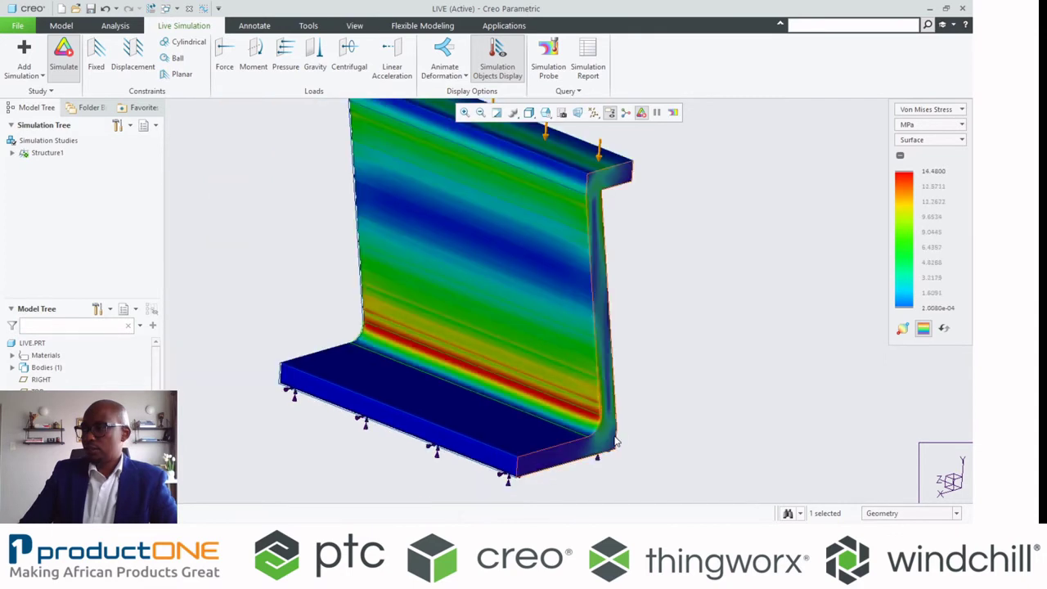
{"action": "scroll", "coordinate": [616, 442], "scroll_direction": "down", "scroll_amount": 2}
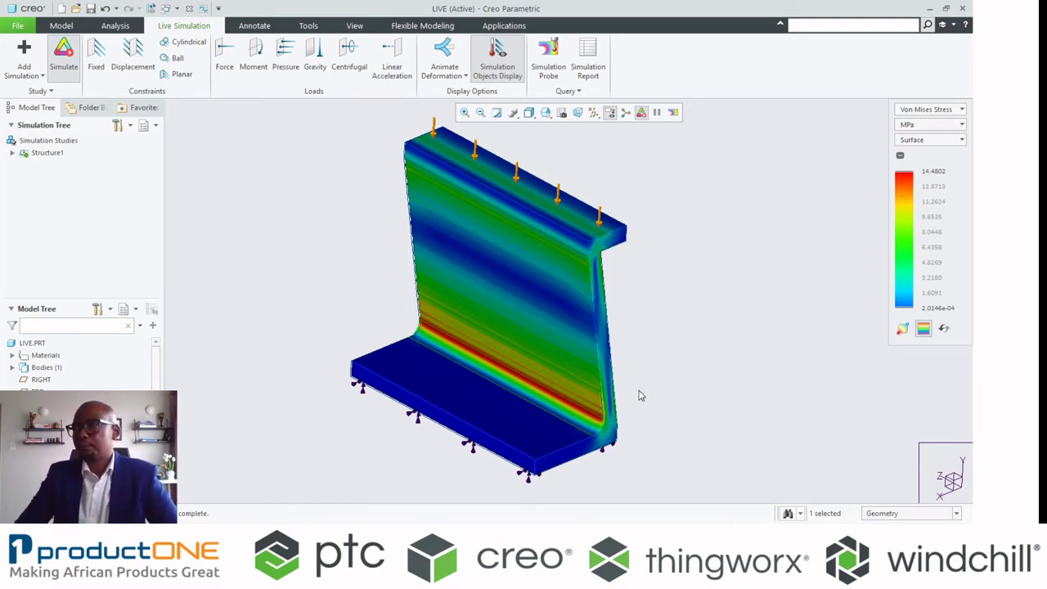
Chamfer the edge between the web and the upper plate's underside as D1 x D2, with D1 3.00 and D2 19.80 down the web
{"action": "middle_click_drag", "start_coordinate": [574, 308], "coordinate": [496, 276]}
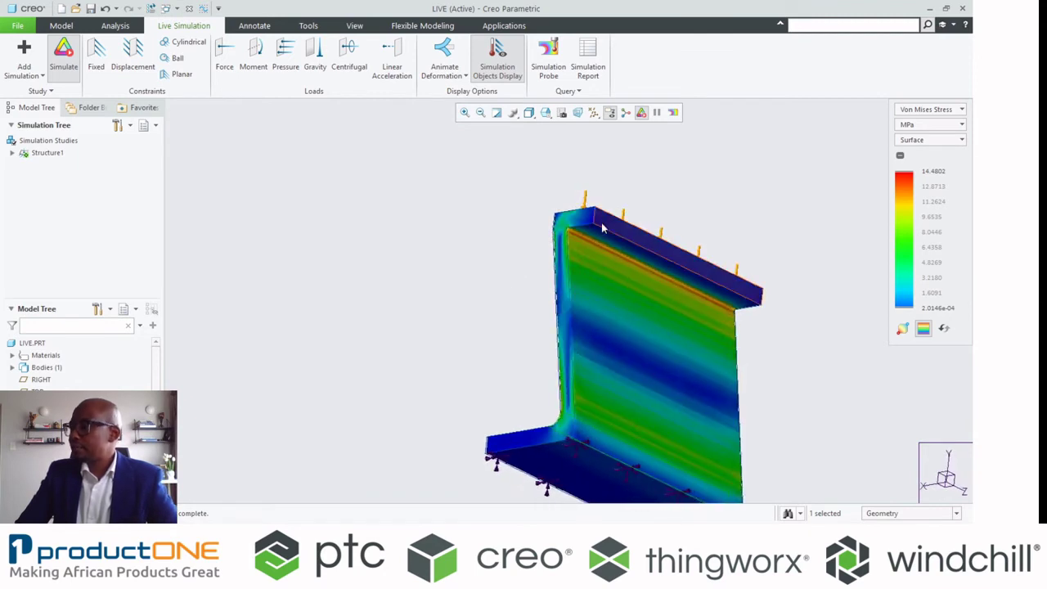
{"action": "scroll", "coordinate": [574, 236], "scroll_direction": "up", "scroll_amount": 2}
{"action": "left_click", "coordinate": [577, 233]}
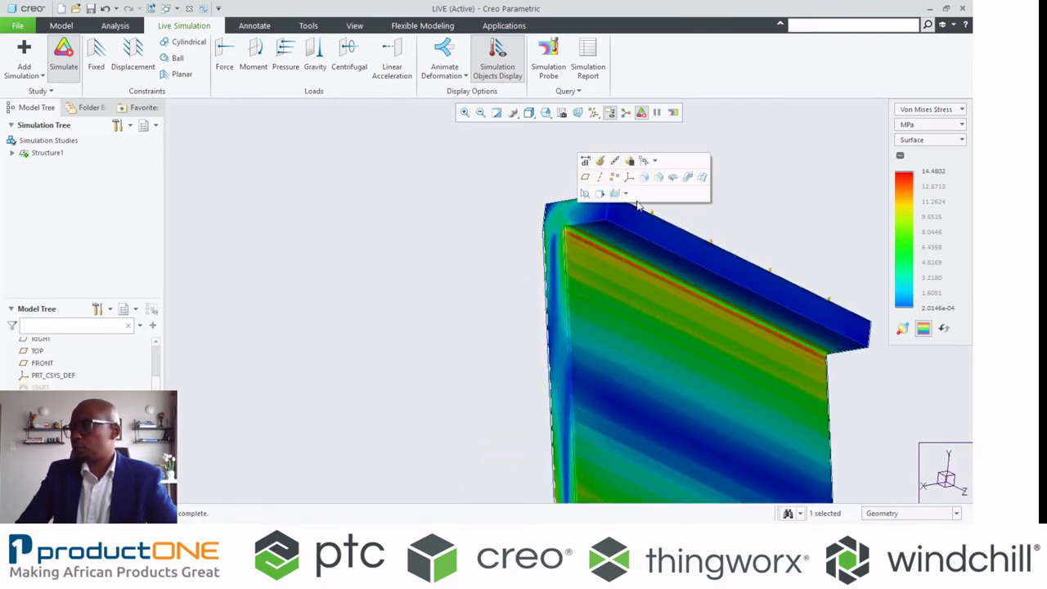
{"action": "left_click", "coordinate": [662, 177]}
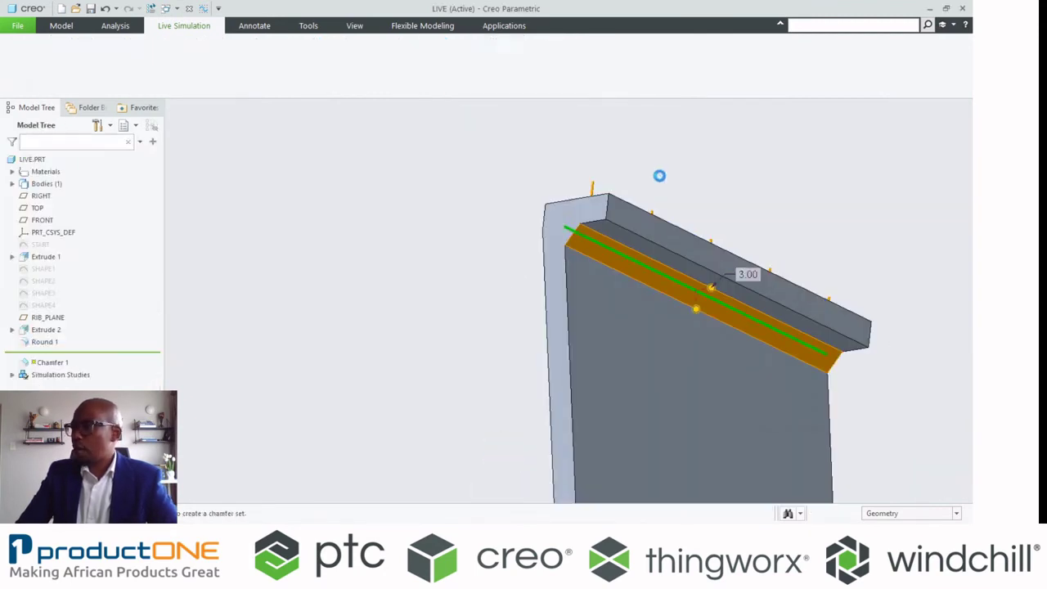
{"action": "right_click", "coordinate": [729, 277]}
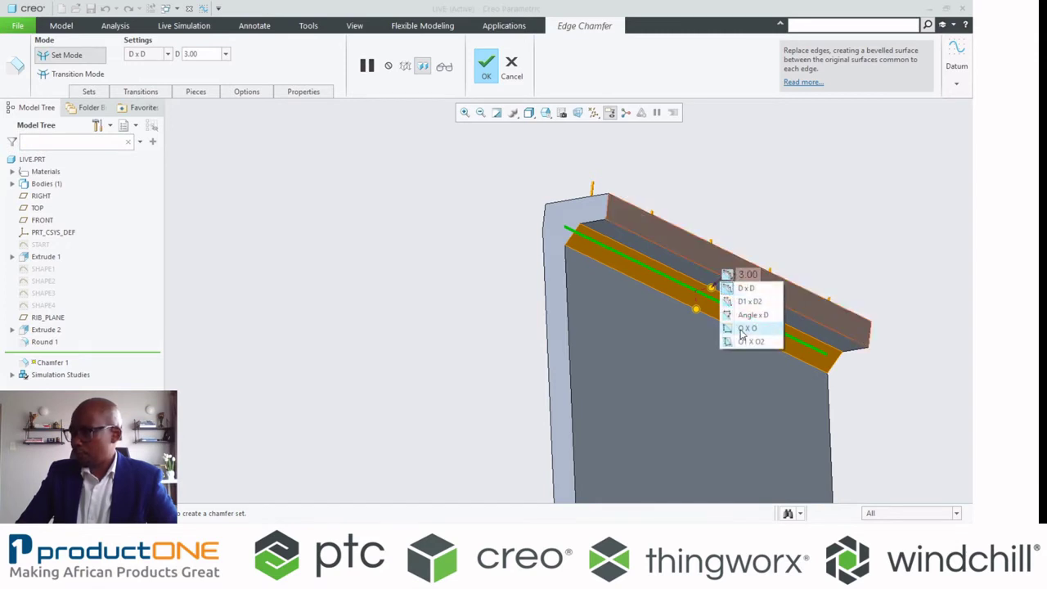
{"action": "left_click", "coordinate": [747, 302]}
{"action": "left_click_drag", "start_coordinate": [696, 309], "coordinate": [701, 420]}
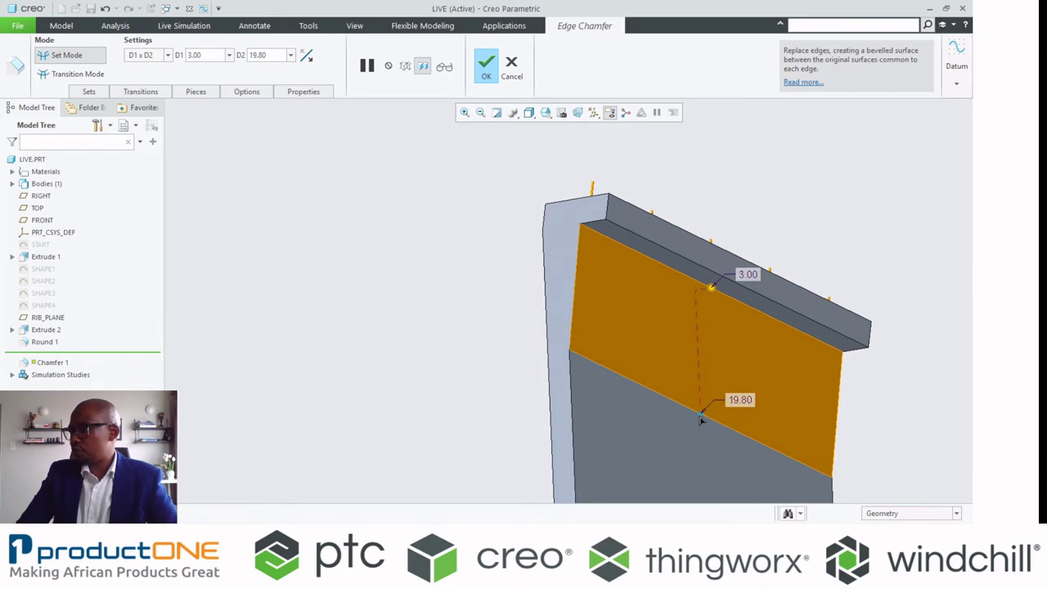
{"action": "middle_click", "coordinate": [406, 322]}
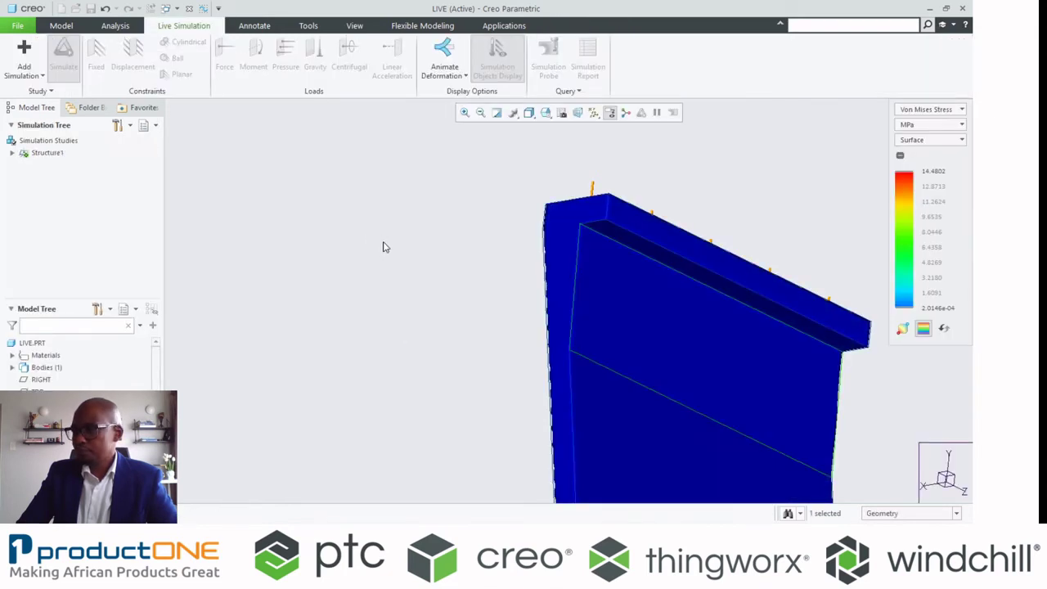
{"action": "scroll", "coordinate": [383, 243], "scroll_direction": "up", "scroll_amount": 2}
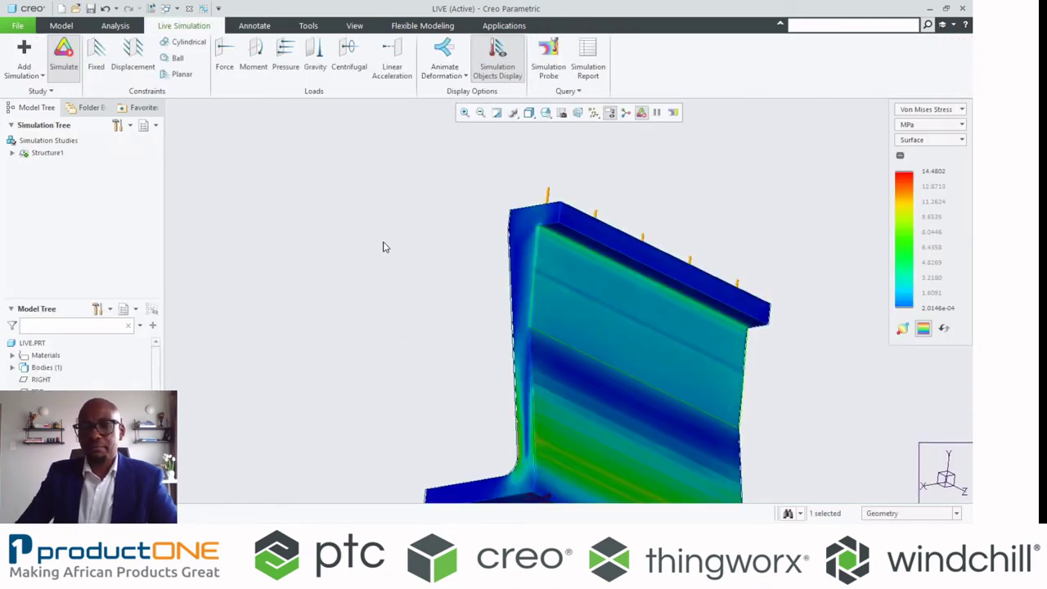
{"action": "scroll", "coordinate": [383, 243], "scroll_direction": "up", "scroll_amount": 1}
{"action": "mouse_move", "coordinate": [421, 262]}
{"action": "middle_mouse_down"}
{"action": "mouse_move", "coordinate": [450, 269]}
{"action": "mouse_move", "coordinate": [461, 286]}
{"action": "mouse_move", "coordinate": [360, 259]}
{"action": "mouse_move", "coordinate": [404, 292]}
{"action": "mouse_move", "coordinate": [496, 329]}
{"action": "middle_mouse_up"}
{"action": "scroll", "coordinate": [359, 258], "scroll_direction": "down", "scroll_amount": 1}
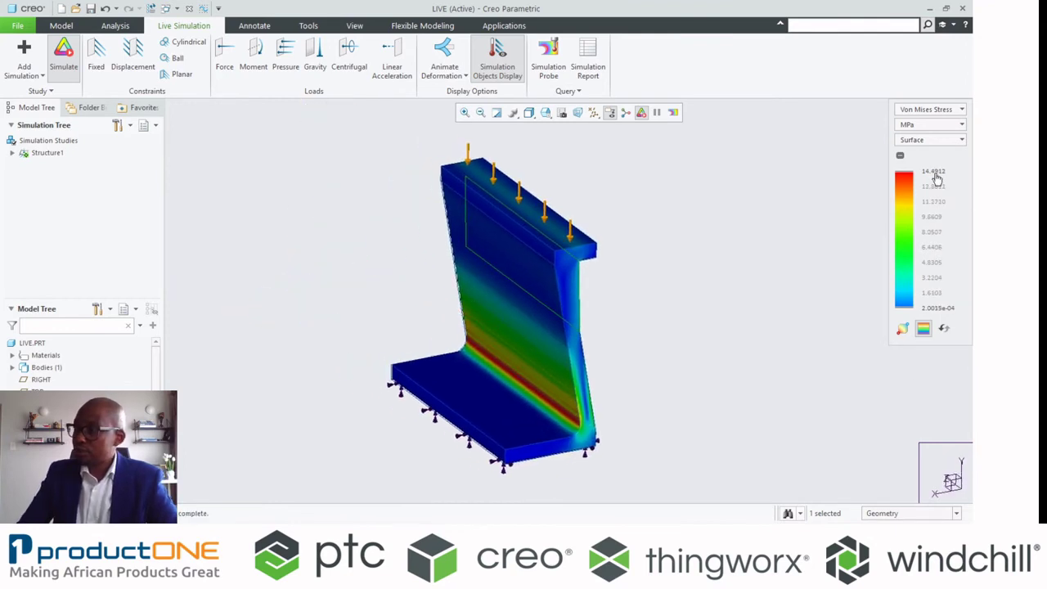
Start a profile rib sketch on RIB_PLANE and add the lower plate's top face and the web face as sketch references
{"action": "left_click", "coordinate": [694, 323]}
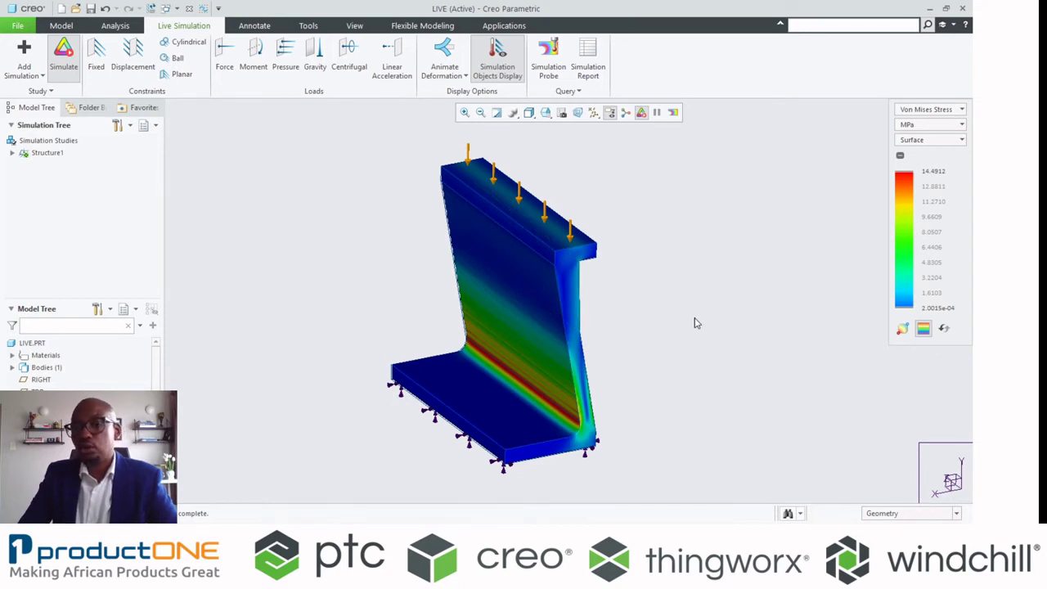
{"action": "middle_click_drag", "start_coordinate": [694, 323], "coordinate": [601, 367]}
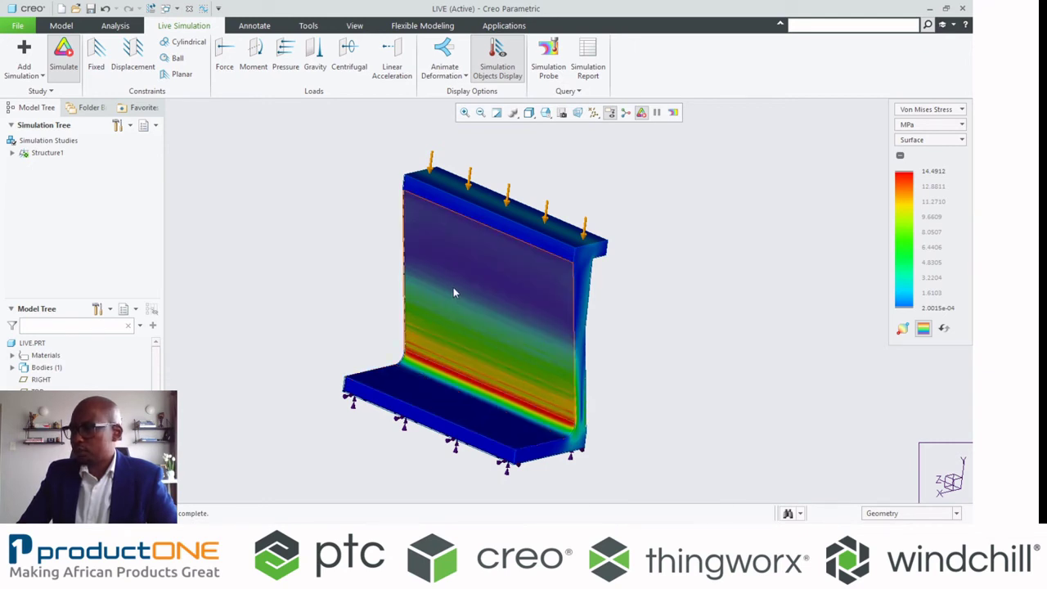
{"action": "scroll", "coordinate": [82, 418], "scroll_direction": "down", "scroll_amount": 2}
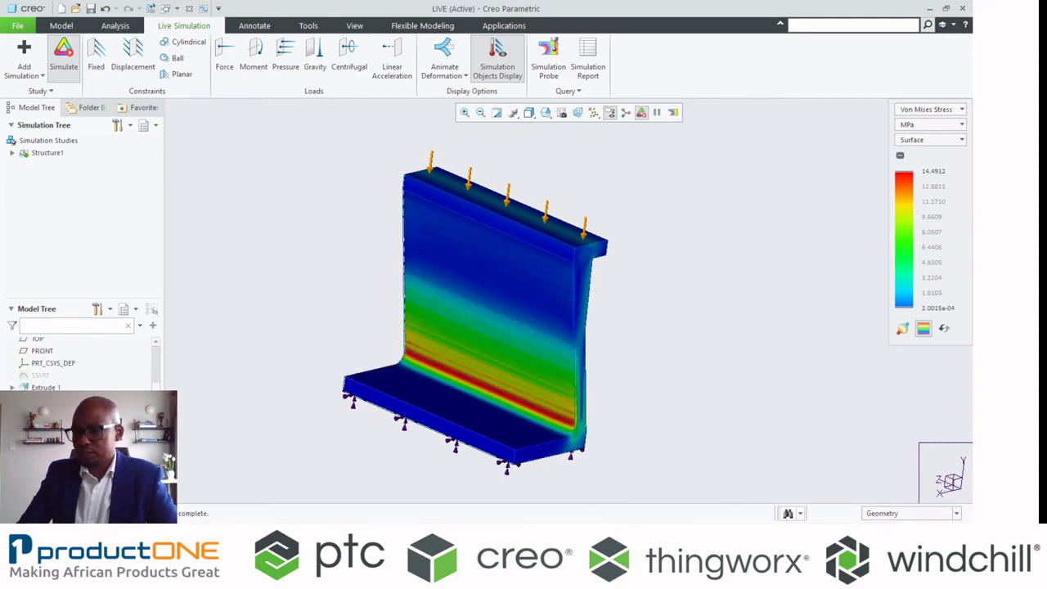
{"action": "left_click", "coordinate": [46, 387]}
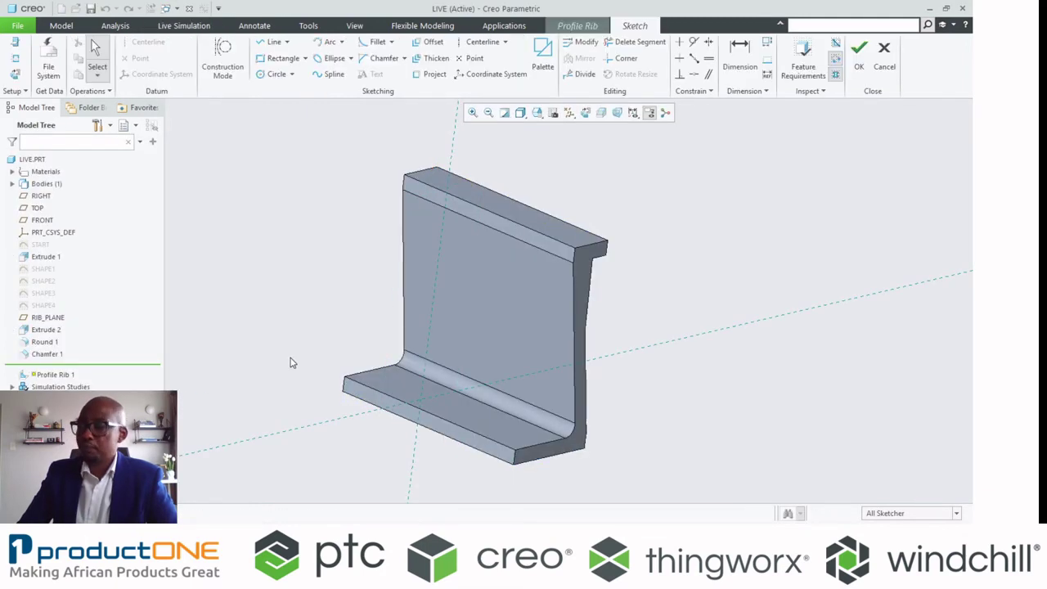
{"action": "right_click", "coordinate": [292, 361]}
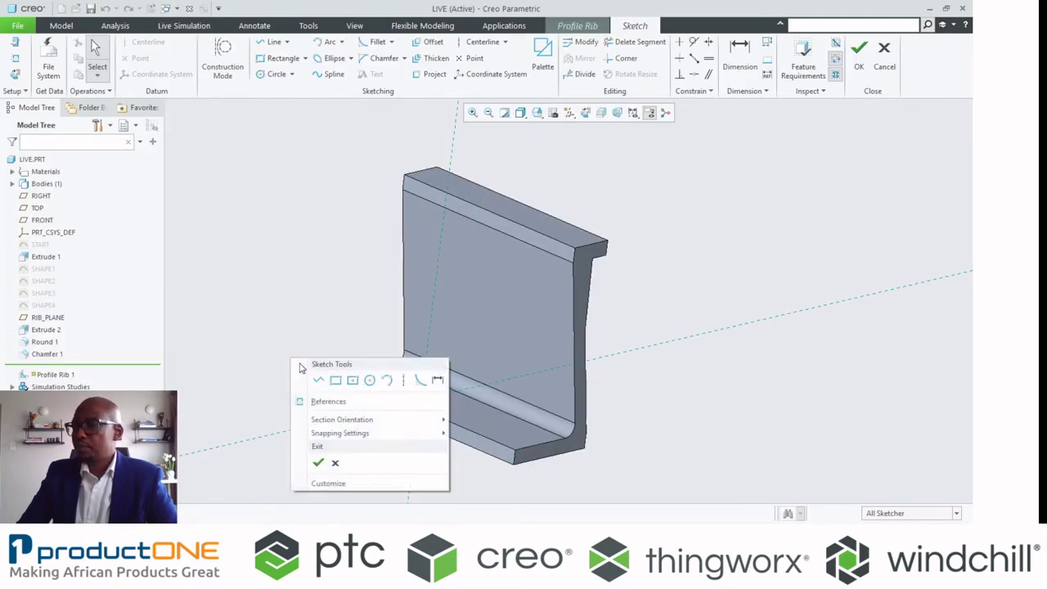
{"action": "left_click", "coordinate": [328, 401]}
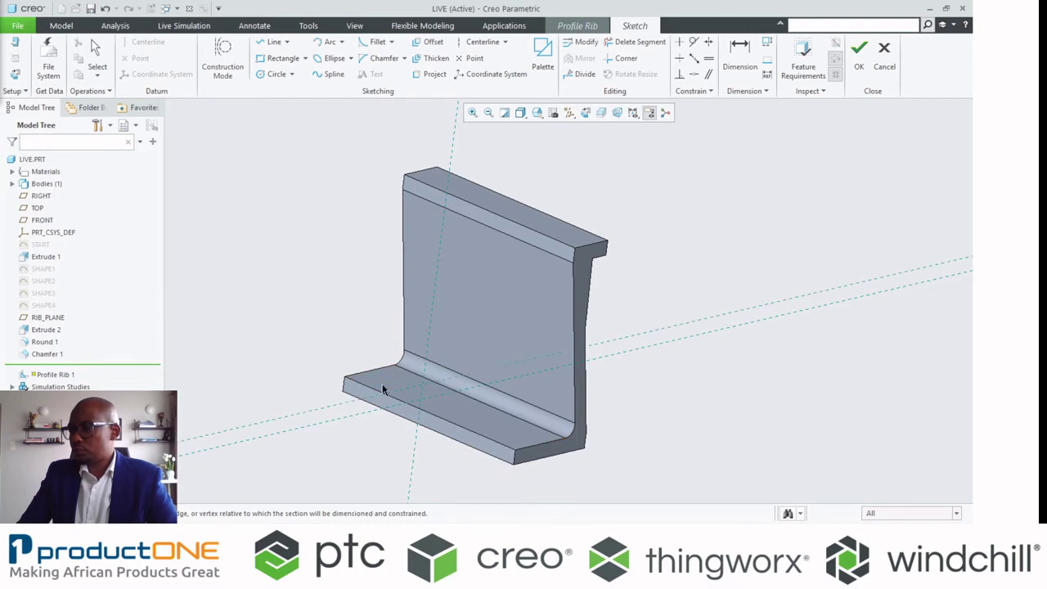
{"action": "right_click", "coordinate": [307, 343]}
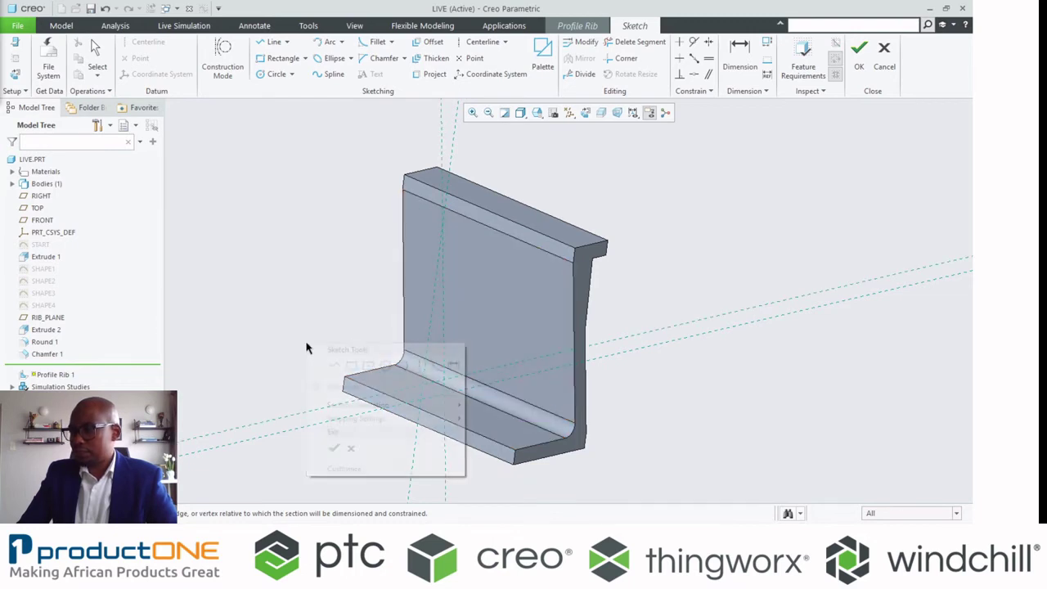
Sketch a slanted rib line from the lower plate's top face up to the web, finish the sketch and set the rib's thickness to about 4.40
{"action": "left_click", "coordinate": [334, 365]}
{"action": "scroll", "coordinate": [409, 393], "scroll_direction": "down", "scroll_amount": 3}
{"action": "left_click", "coordinate": [394, 383]}
{"action": "left_click", "coordinate": [468, 226]}
{"action": "middle_click", "coordinate": [283, 219]}
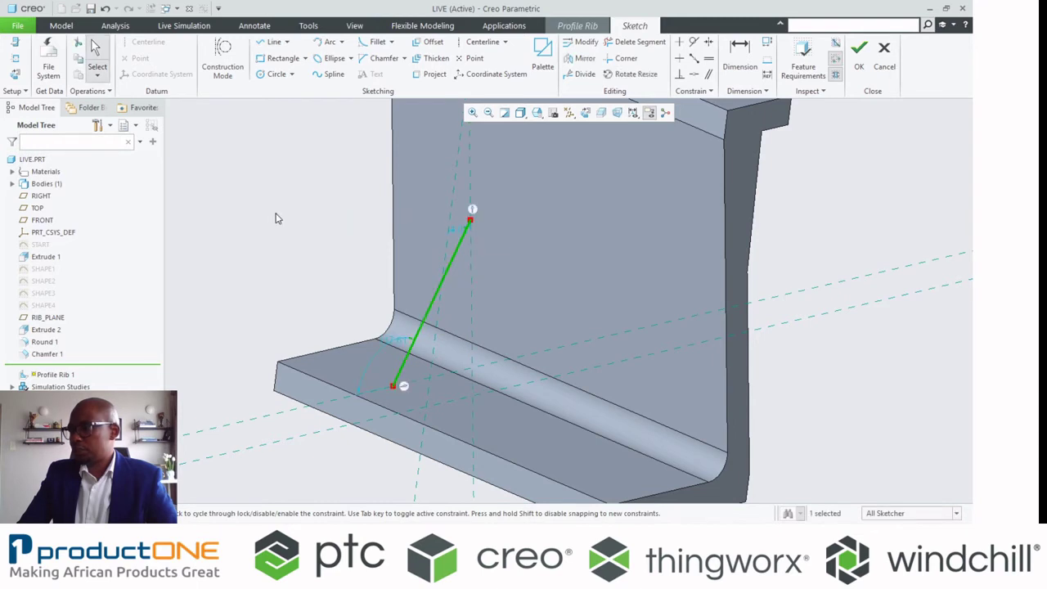
{"action": "right_click", "coordinate": [260, 250]}
{"action": "left_click", "coordinate": [287, 400]}
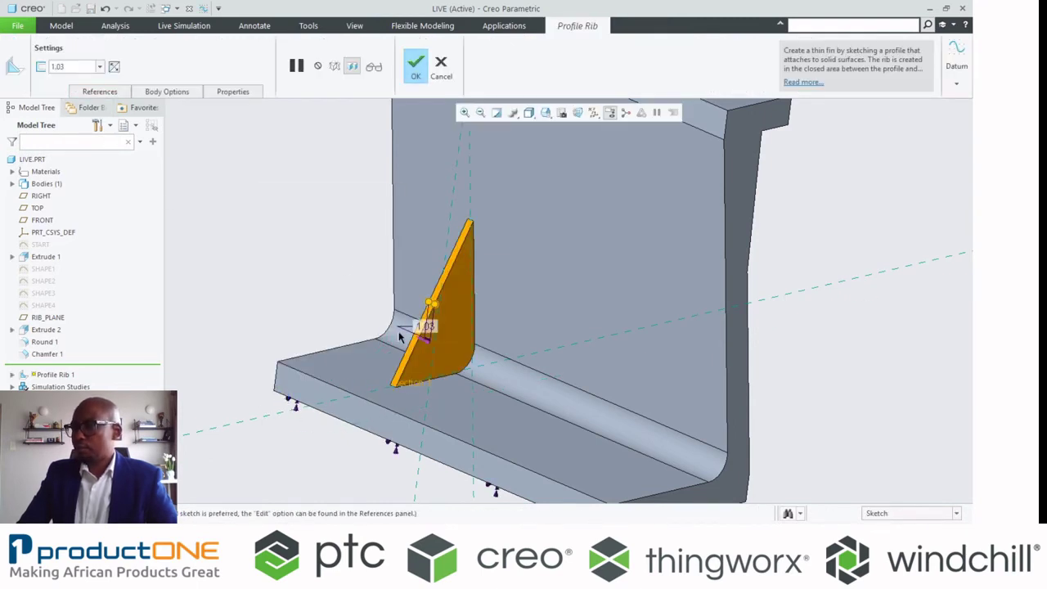
{"action": "scroll", "coordinate": [405, 331], "scroll_direction": "down", "scroll_amount": 3}
{"action": "left_click_drag", "start_coordinate": [463, 291], "coordinate": [478, 304]}
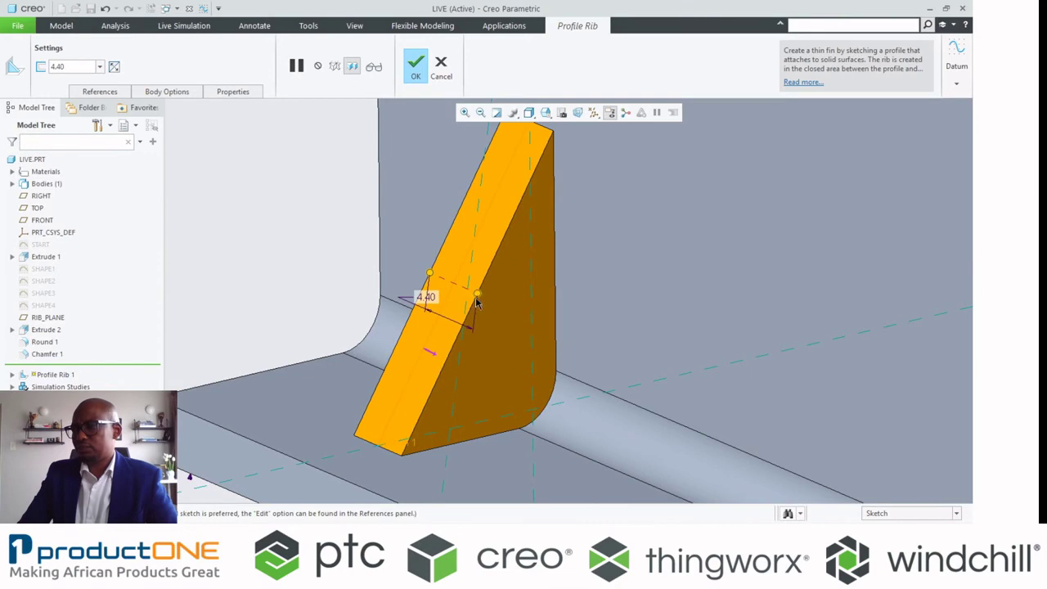
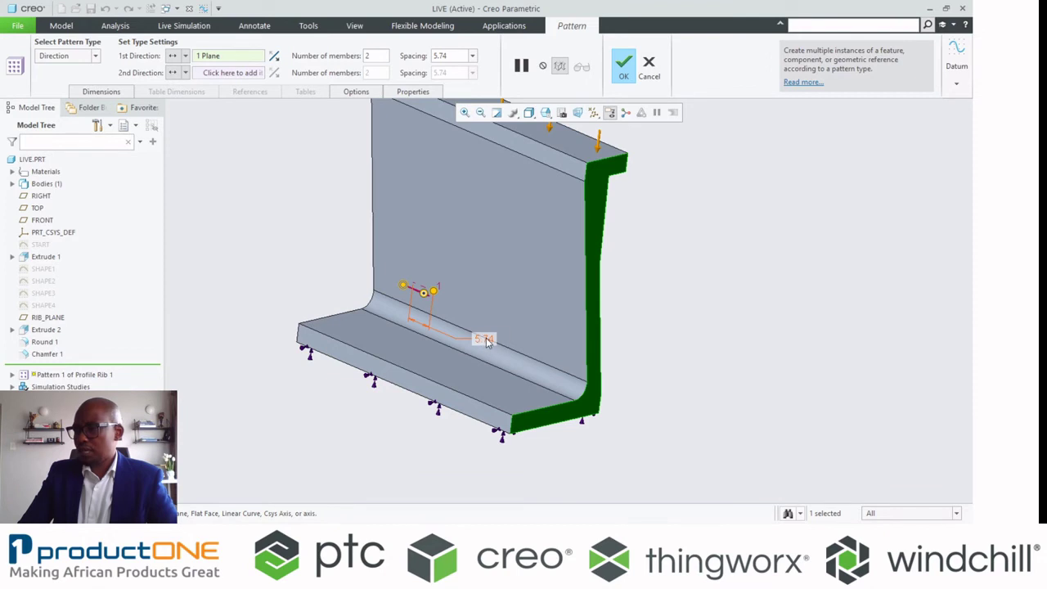
Complete the rib's direction pattern with 3 members at a spacing of 13.00
{"action": "double_click", "coordinate": [484, 340]}
{"action": "type", "text": "13"}
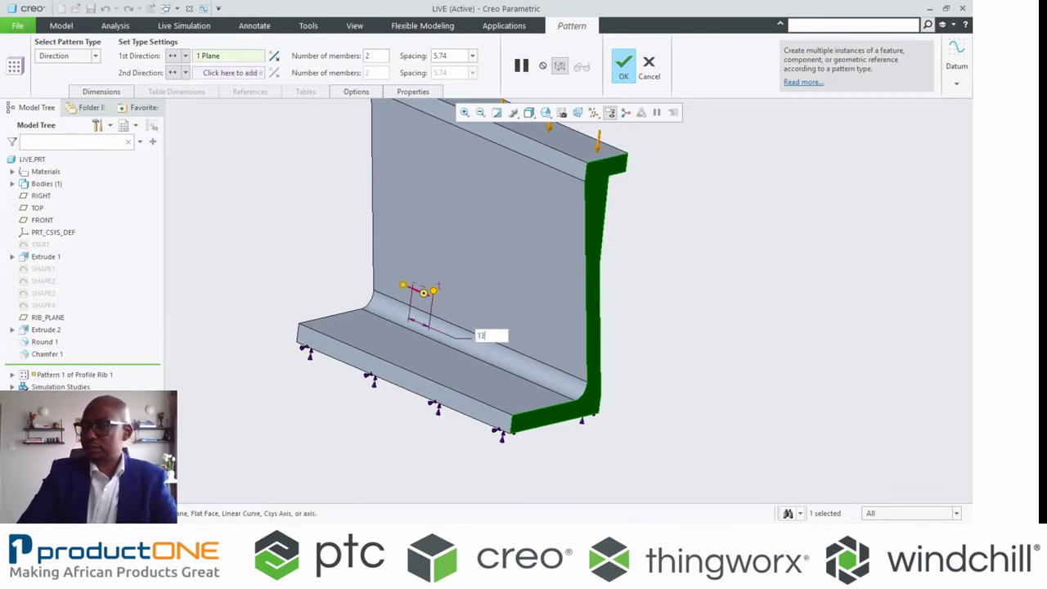
{"action": "key", "text": "Return"}
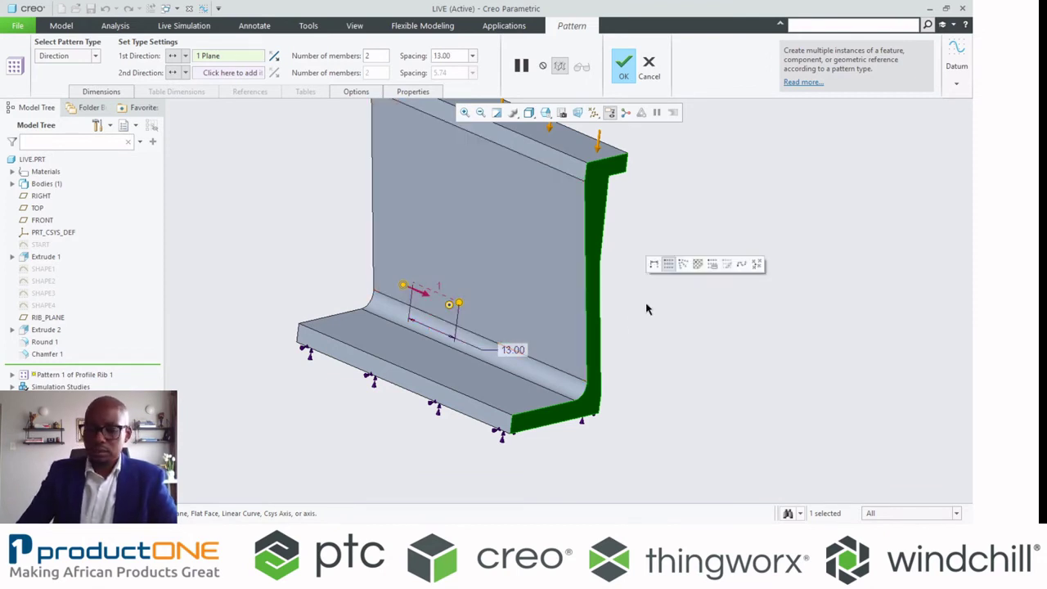
{"action": "type", "text": "3"}
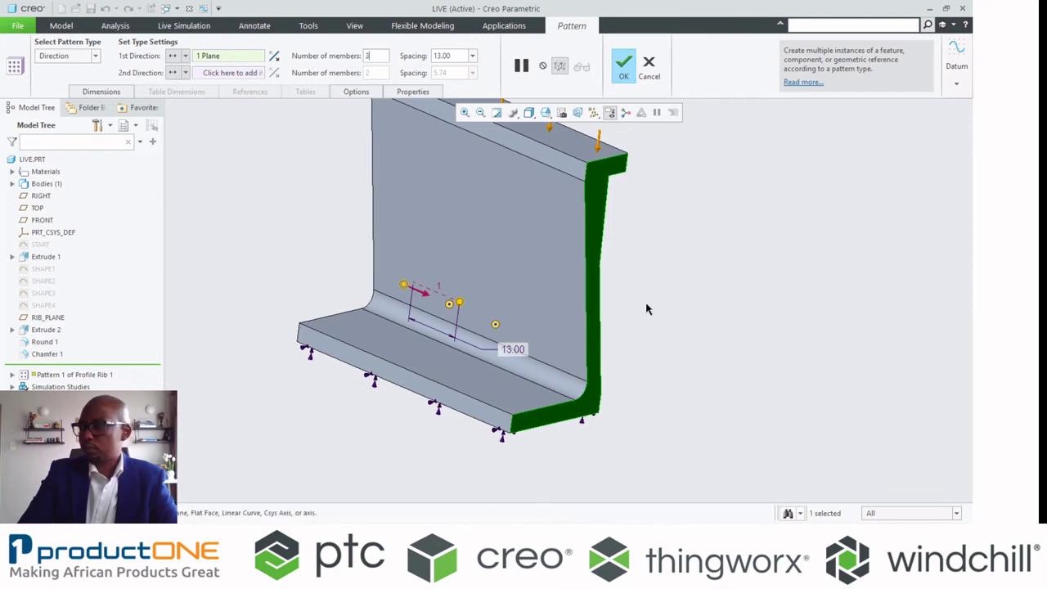
{"action": "middle_click", "coordinate": [652, 317]}
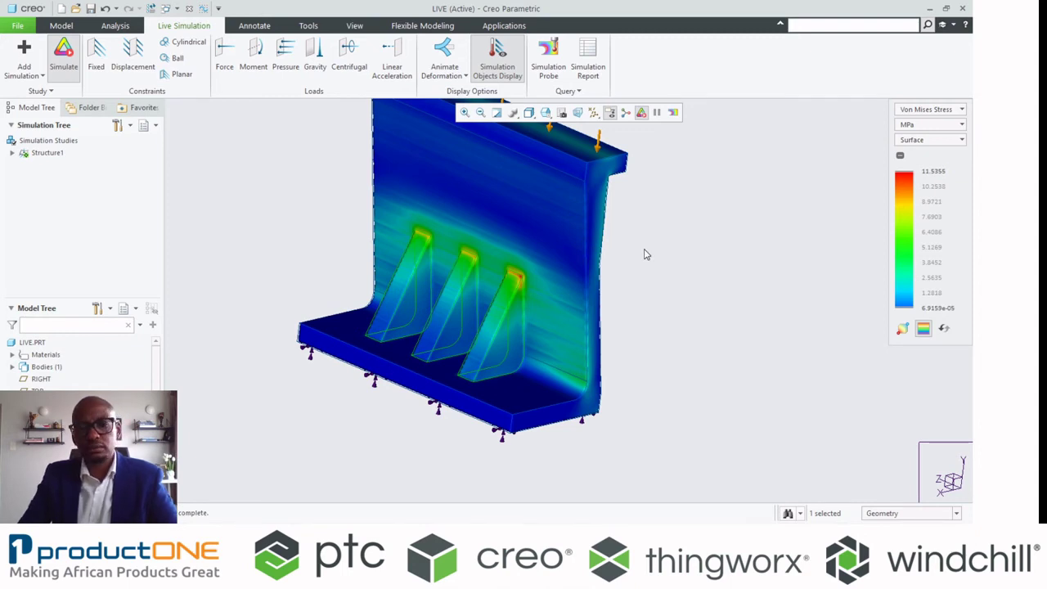
Redefine the first patterned rib by moving its top end higher up the web, close to the upper plate
{"action": "middle_click_drag", "start_coordinate": [444, 256], "coordinate": [427, 279]}
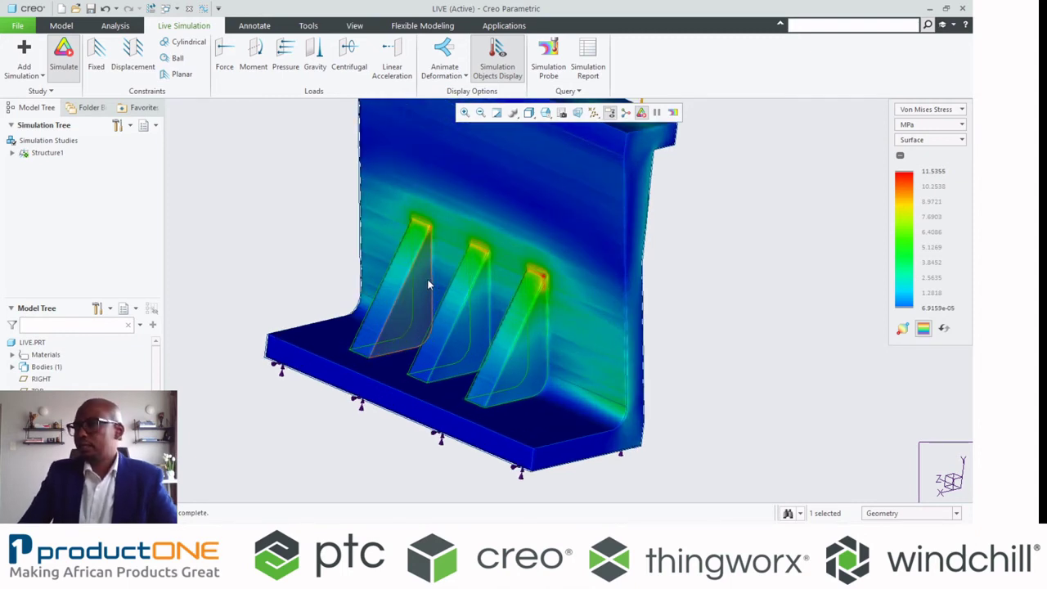
{"action": "left_click", "coordinate": [420, 279]}
{"action": "left_click", "coordinate": [442, 193]}
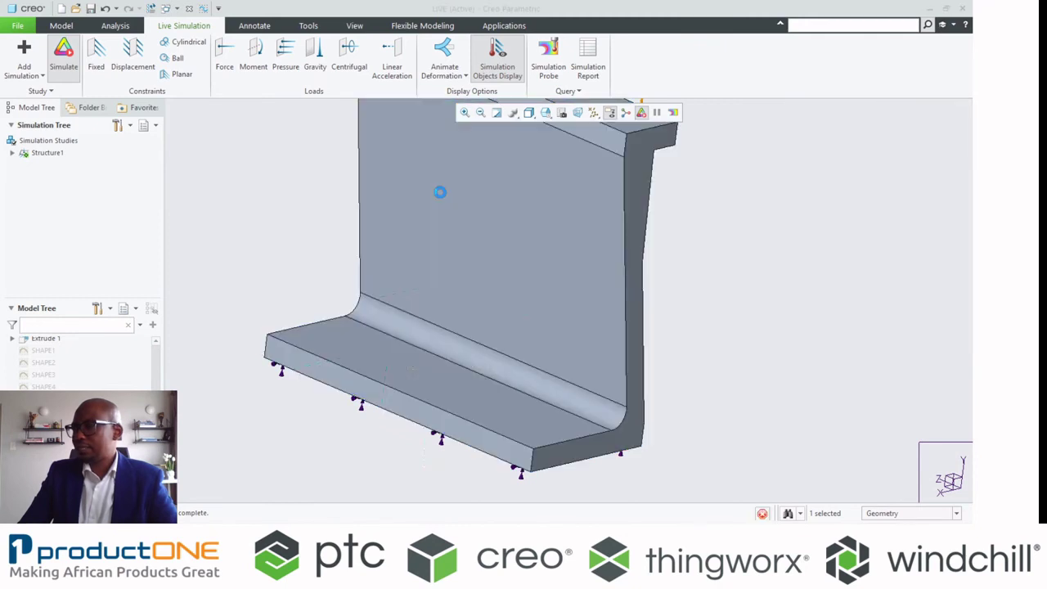
{"action": "left_click_drag", "start_coordinate": [427, 219], "coordinate": [419, 163]}
{"action": "left_click", "coordinate": [416, 66]}
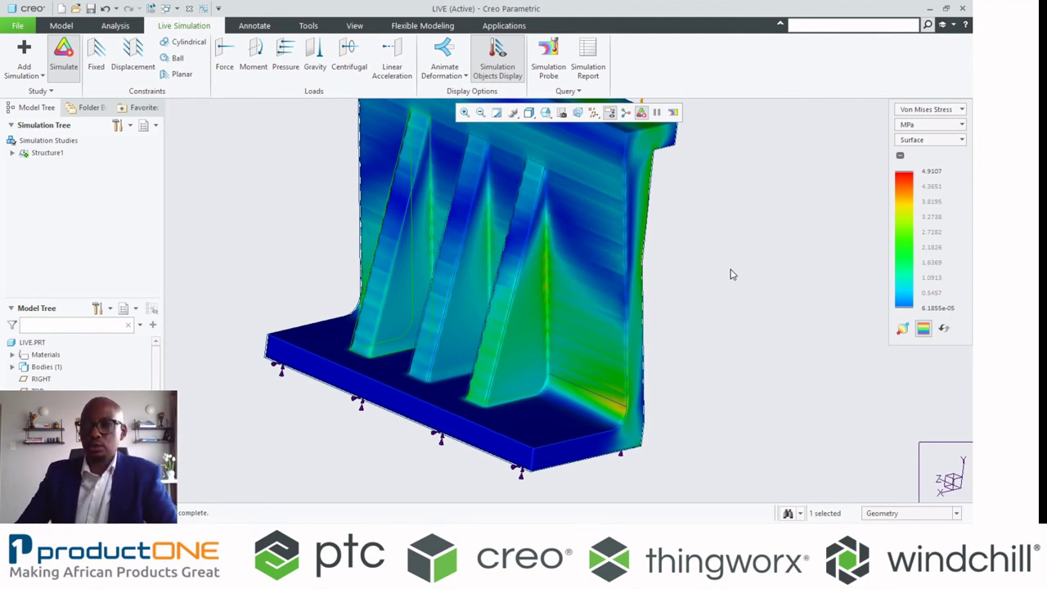
Switch to the CREO_SIM_LIVE.ASM assembly window and bring the ribbed bracket beneath the engine into view
{"action": "mouse_move", "coordinate": [697, 310]}
{"action": "middle_mouse_down"}
{"action": "mouse_move", "coordinate": [695, 292]}
{"action": "mouse_move", "coordinate": [657, 364]}
{"action": "mouse_move", "coordinate": [640, 297]}
{"action": "mouse_move", "coordinate": [636, 314]}
{"action": "middle_mouse_up"}
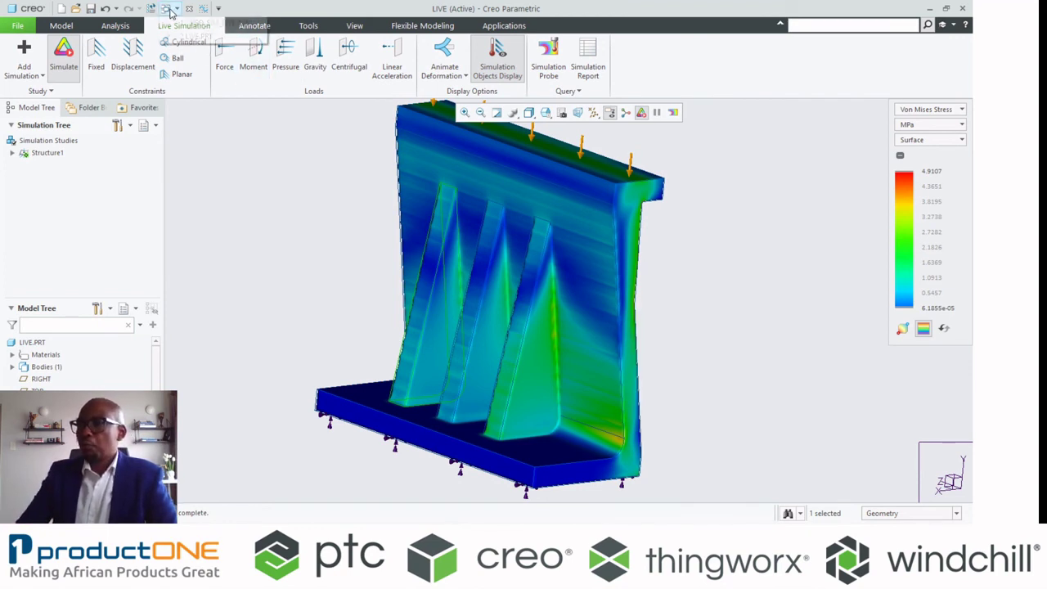
{"action": "left_click", "coordinate": [171, 12]}
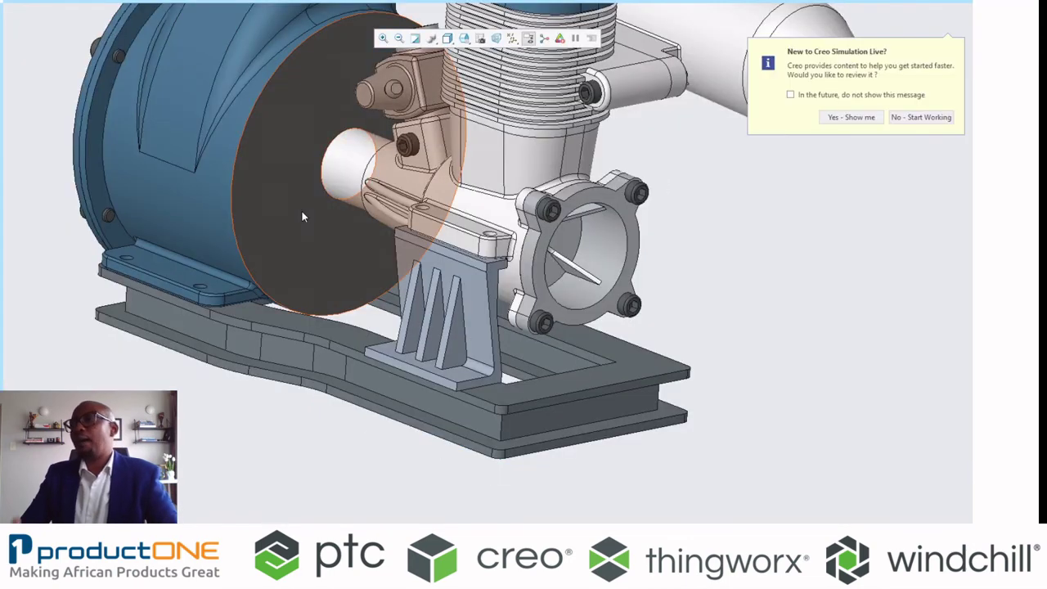
{"action": "scroll", "coordinate": [349, 407], "scroll_direction": "up", "scroll_amount": 1}
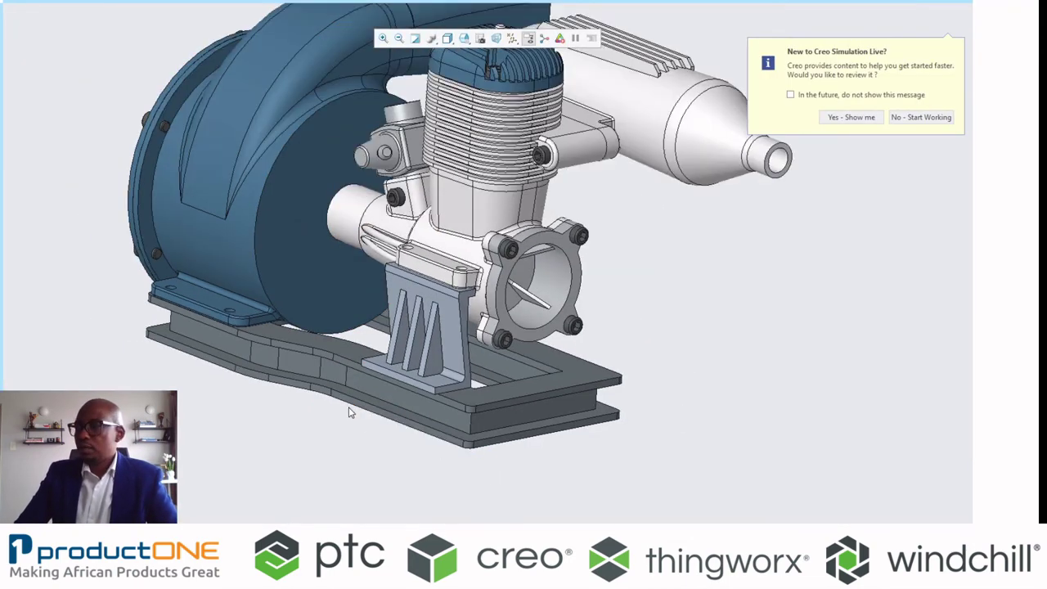
{"action": "mouse_move", "coordinate": [373, 405]}
{"action": "middle_mouse_down", "text": "shift"}
{"action": "mouse_move", "coordinate": [391, 436]}
{"action": "mouse_move", "coordinate": [459, 443]}
{"action": "mouse_move", "coordinate": [462, 392]}
{"action": "middle_mouse_up", "text": "shift"}
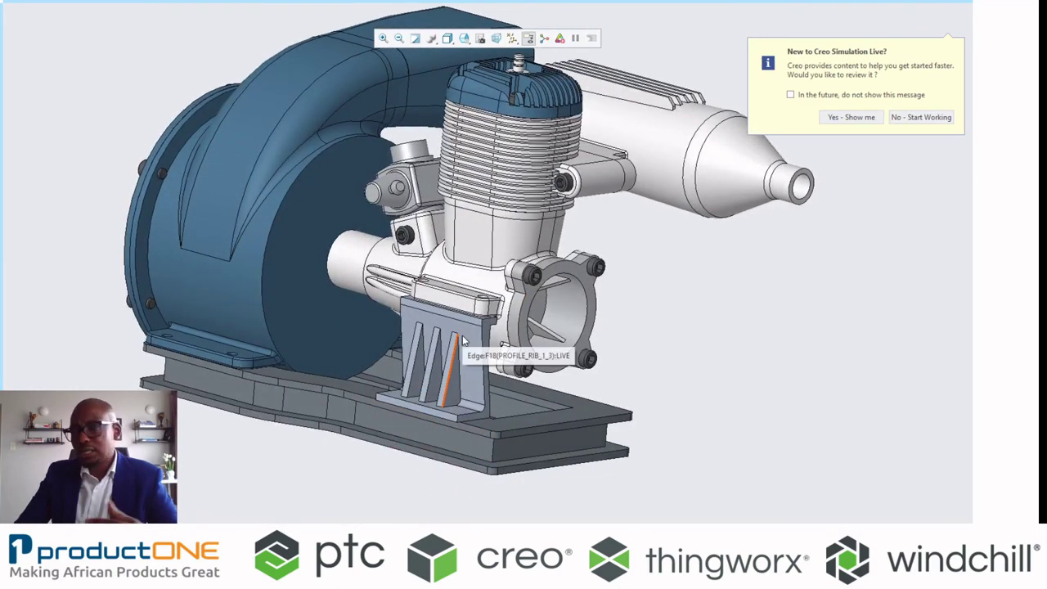
Mirror the LIVE.PRT bracket across the ASM_RIGHT plane as new geometry-only model PRT0001, with geometry and placement dependent
{"action": "left_click", "coordinate": [462, 342]}
{"action": "left_click", "coordinate": [573, 263]}
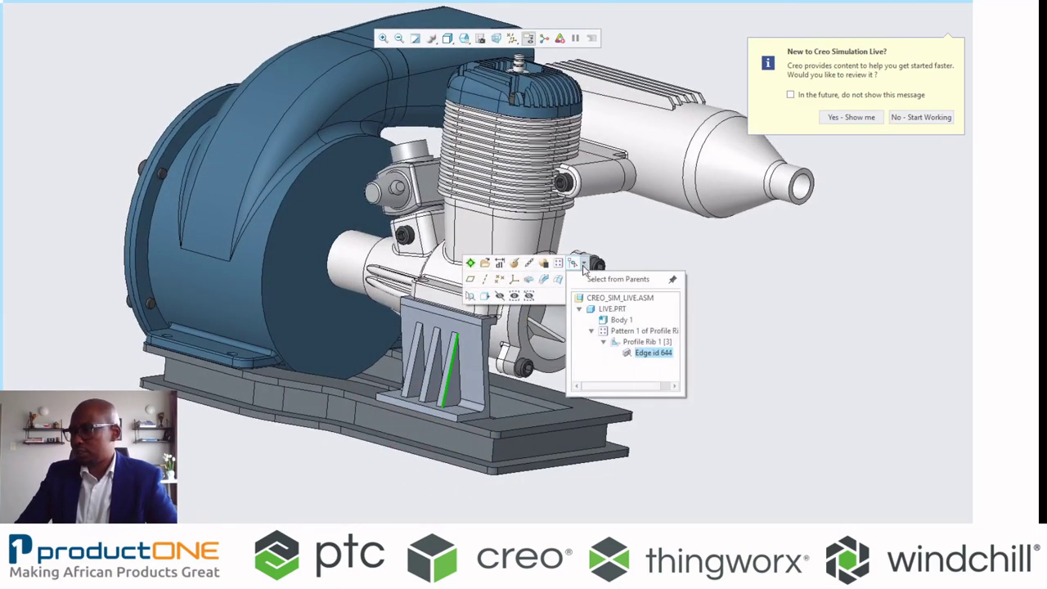
{"action": "left_click", "coordinate": [606, 319]}
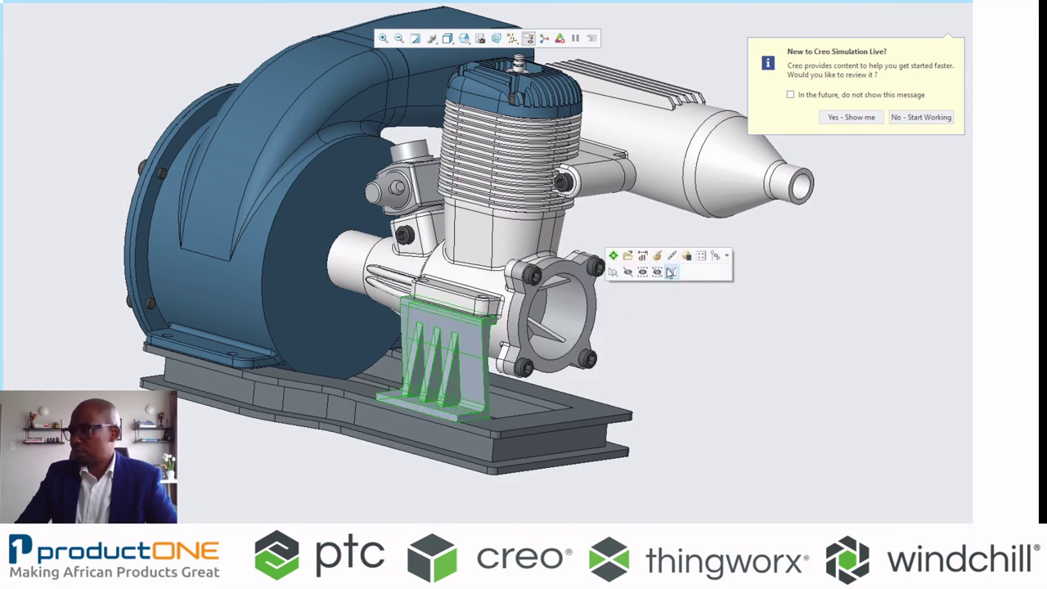
{"action": "left_click", "coordinate": [671, 271]}
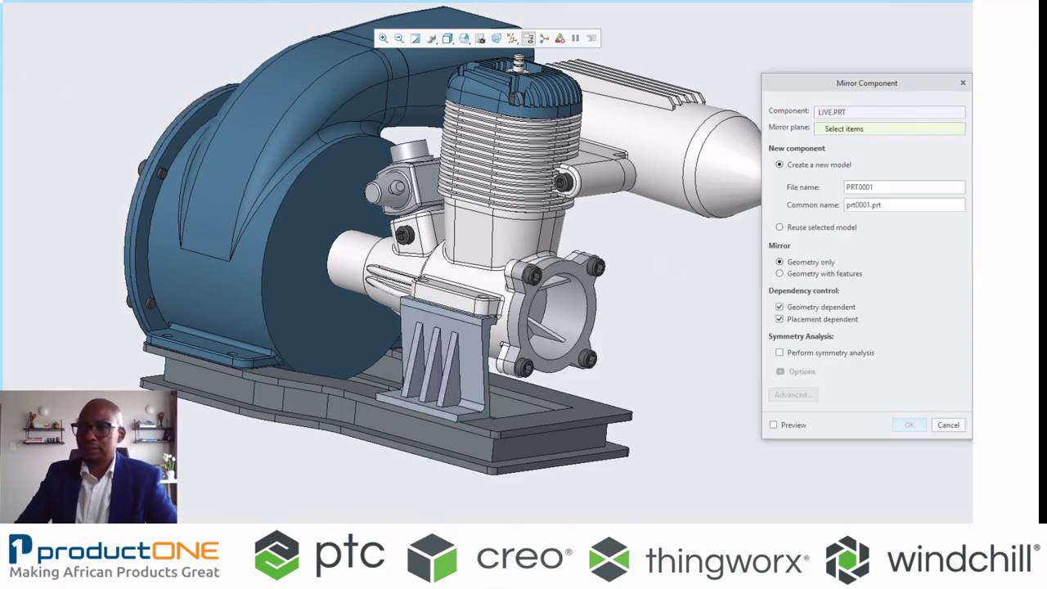
{"action": "left_click", "coordinate": [40, 72]}
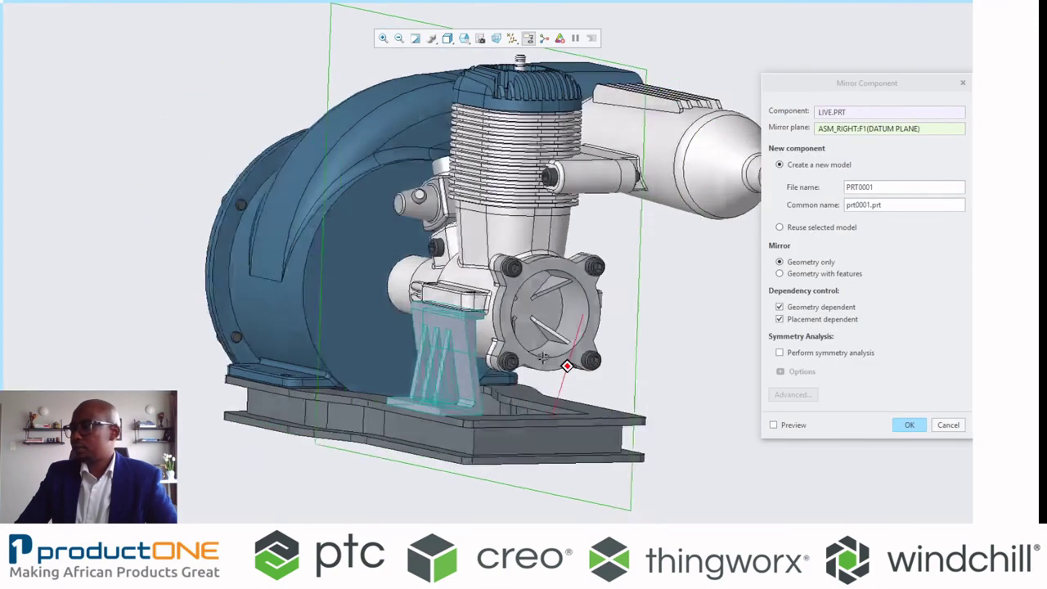
{"action": "middle_click_drag", "start_coordinate": [542, 358], "coordinate": [498, 367]}
{"action": "left_click", "coordinate": [775, 425]}
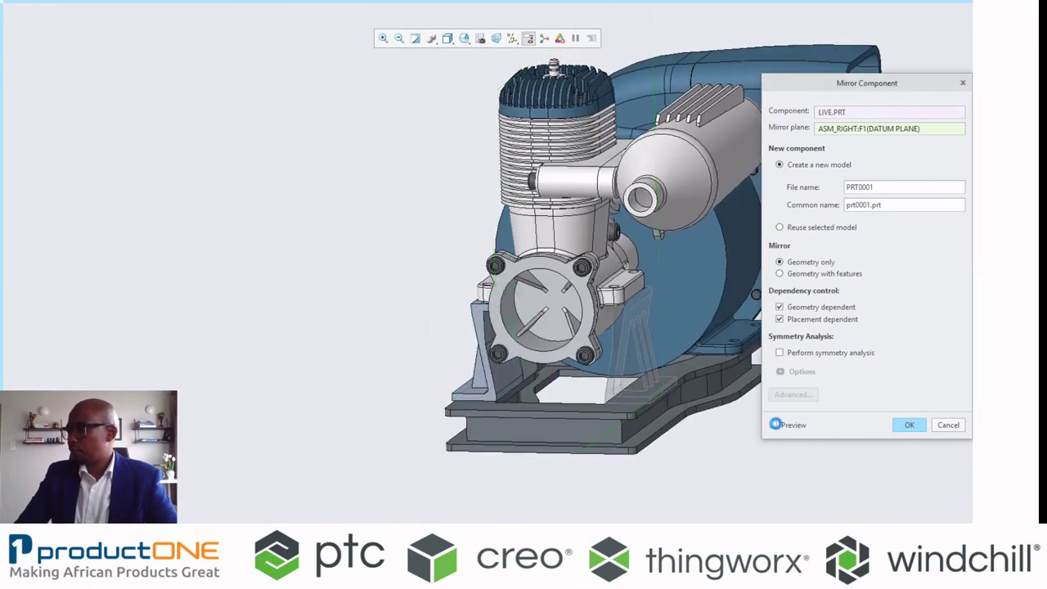
{"action": "scroll", "coordinate": [653, 408], "scroll_direction": "down", "scroll_amount": 2}
{"action": "left_click", "coordinate": [915, 428]}
Examine the two brackets supporting the engine from the front and from an angled view
{"action": "scroll", "coordinate": [708, 413], "scroll_direction": "up", "scroll_amount": 2}
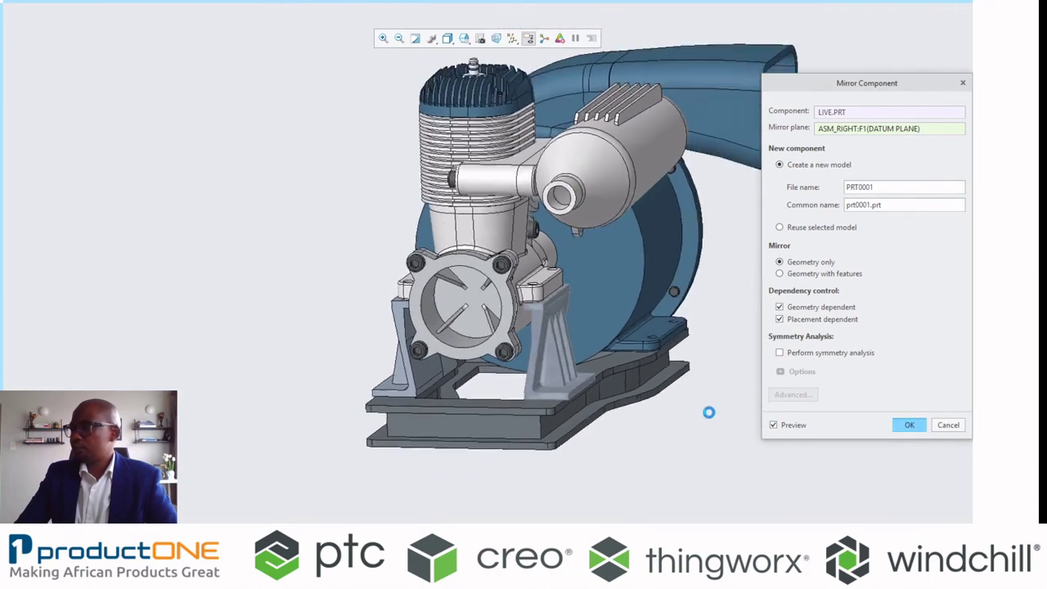
{"action": "scroll", "coordinate": [516, 370], "scroll_direction": "up", "scroll_amount": 4}
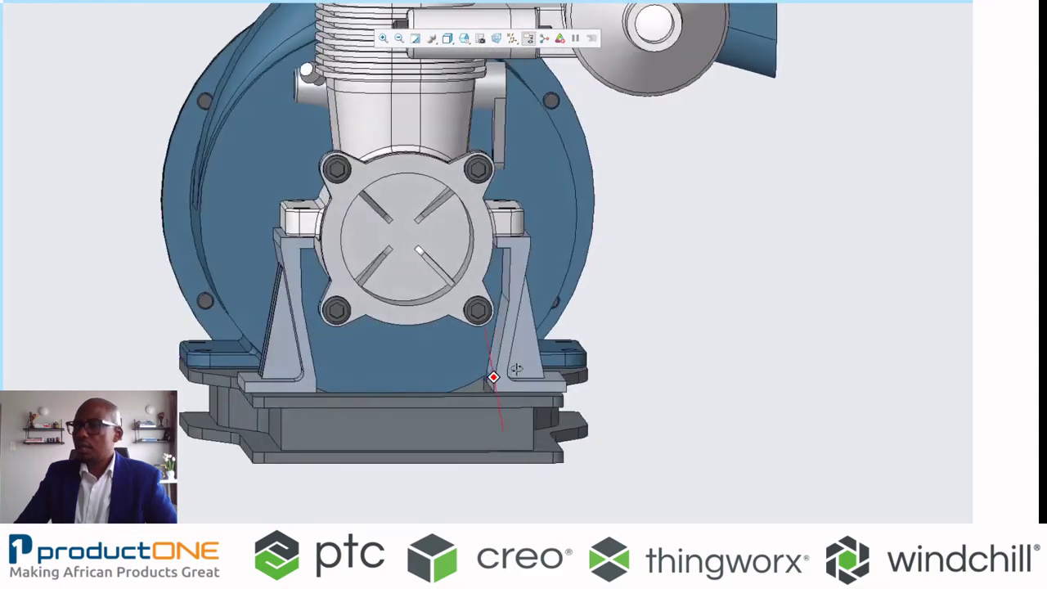
{"action": "middle_click_drag", "start_coordinate": [516, 370], "coordinate": [534, 373]}
{"action": "scroll", "coordinate": [447, 402], "scroll_direction": "up", "scroll_amount": 2}
{"action": "mouse_move", "coordinate": [377, 331]}
{"action": "middle_mouse_down", "text": "shift"}
{"action": "mouse_move", "coordinate": [464, 387]}
{"action": "mouse_move", "coordinate": [467, 377]}
{"action": "mouse_move", "coordinate": [434, 355]}
{"action": "mouse_move", "coordinate": [447, 372]}
{"action": "mouse_move", "coordinate": [424, 369]}
{"action": "mouse_move", "coordinate": [436, 375]}
{"action": "middle_mouse_up", "text": "shift"}
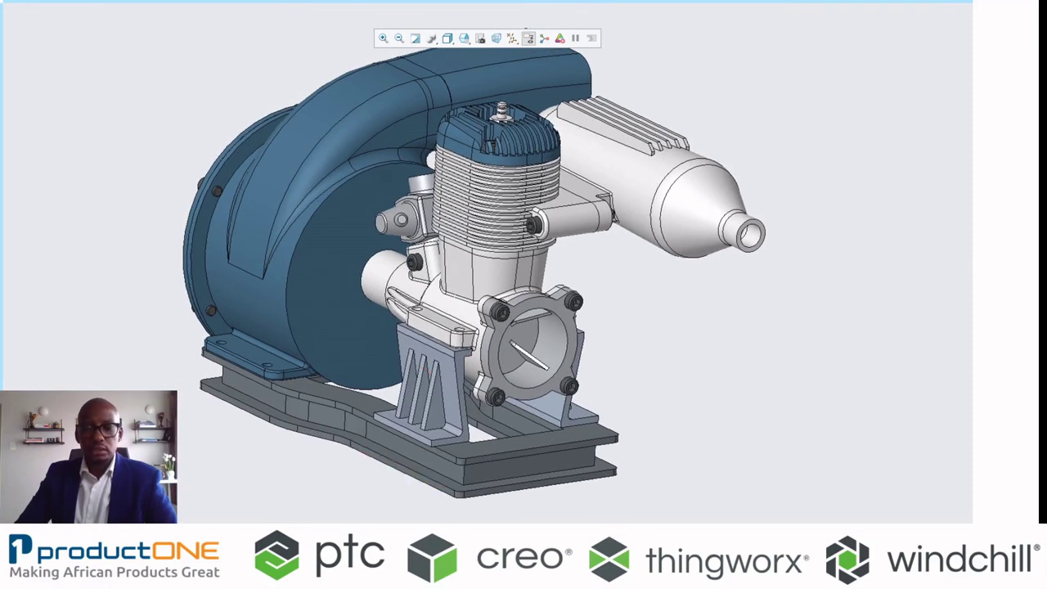